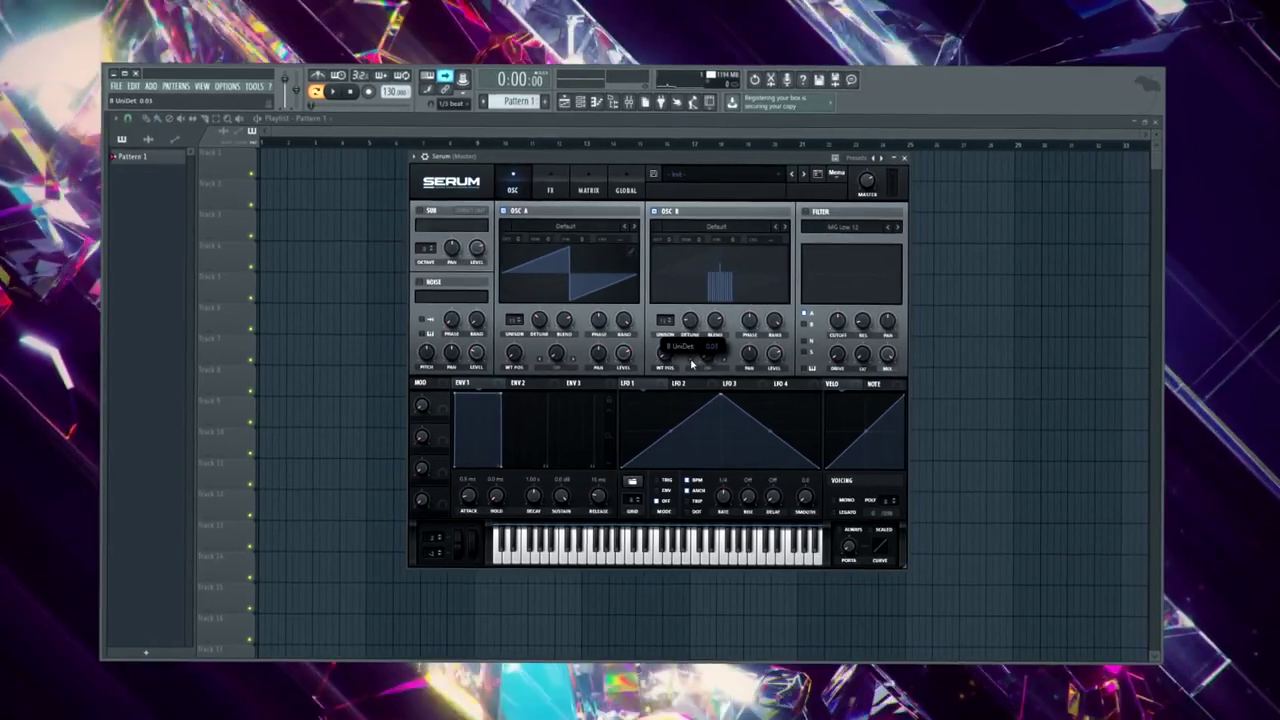
# - Preview the saw patch and enable its Hyper/Dimension and Distortion effects
pyautogui.click(697, 562)
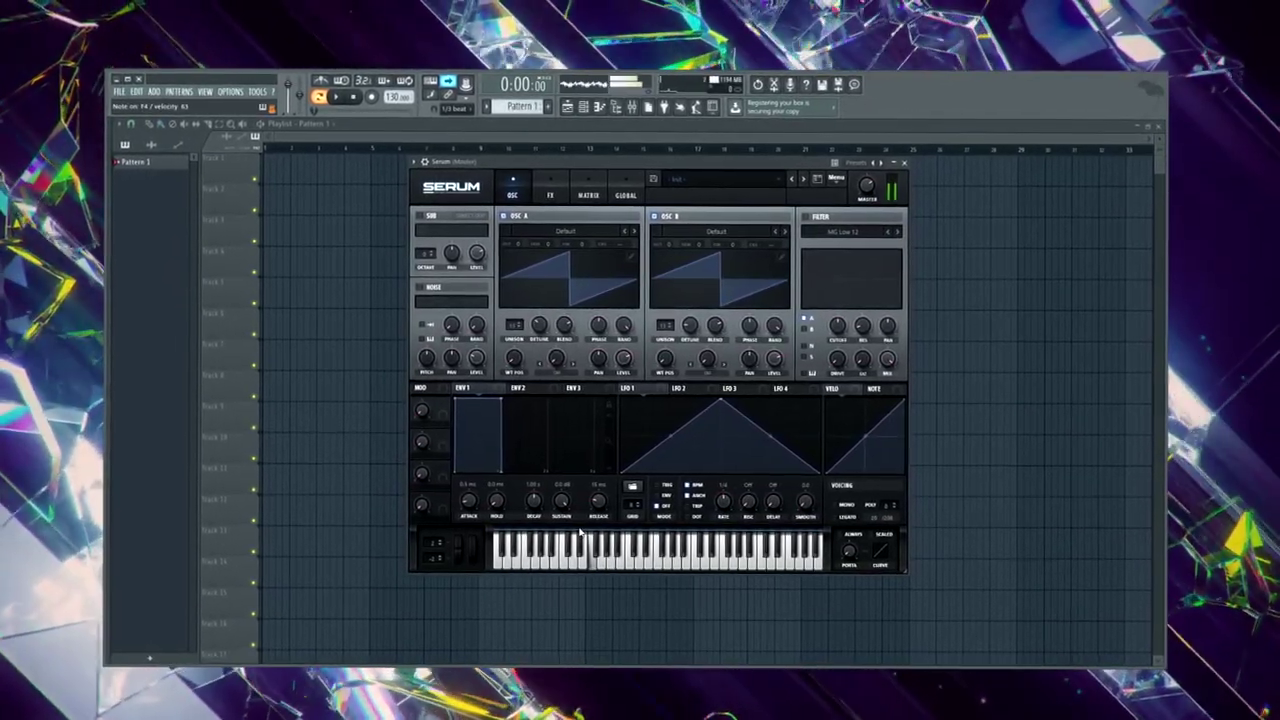
pyautogui.click(572, 190)
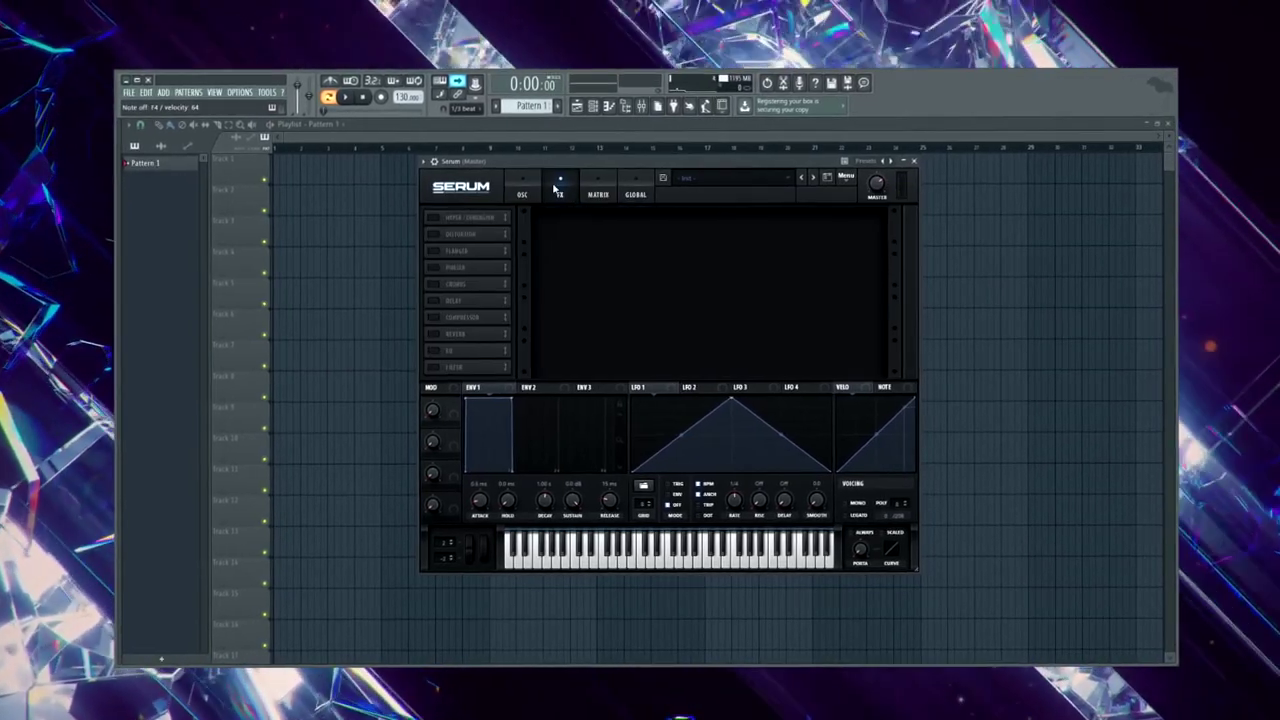
pyautogui.click(445, 219)
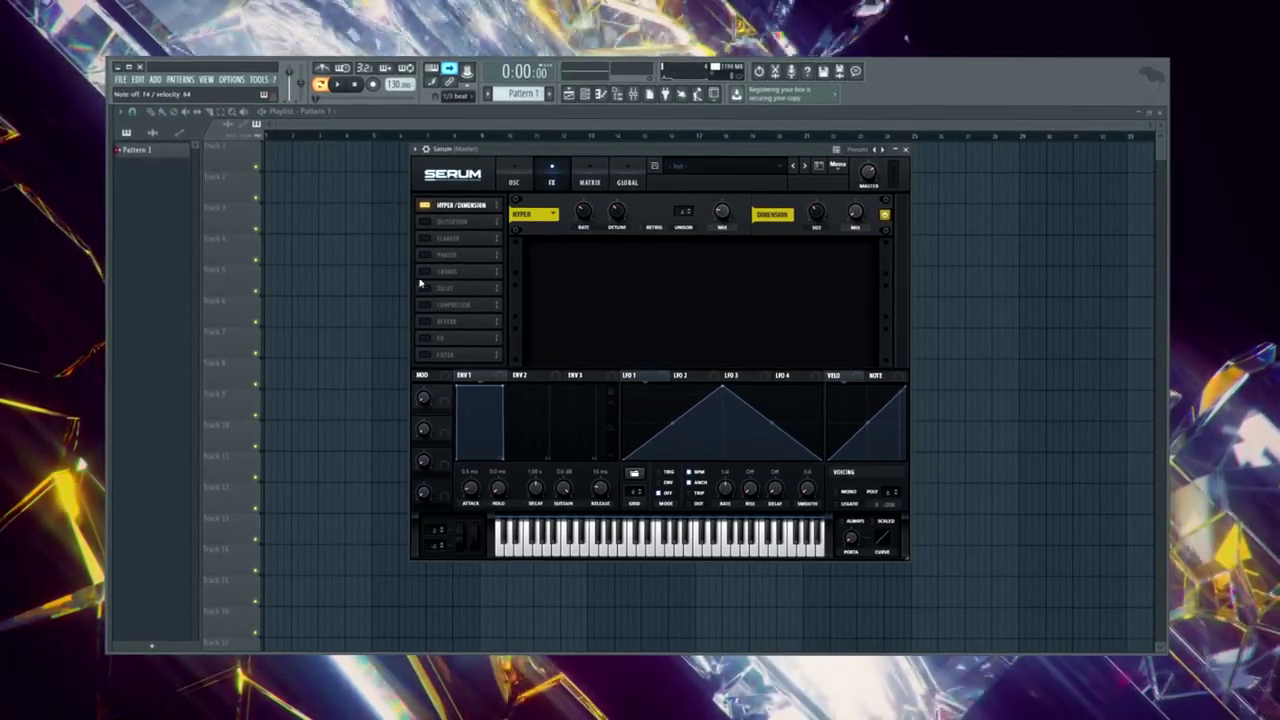
pyautogui.click(450, 224)
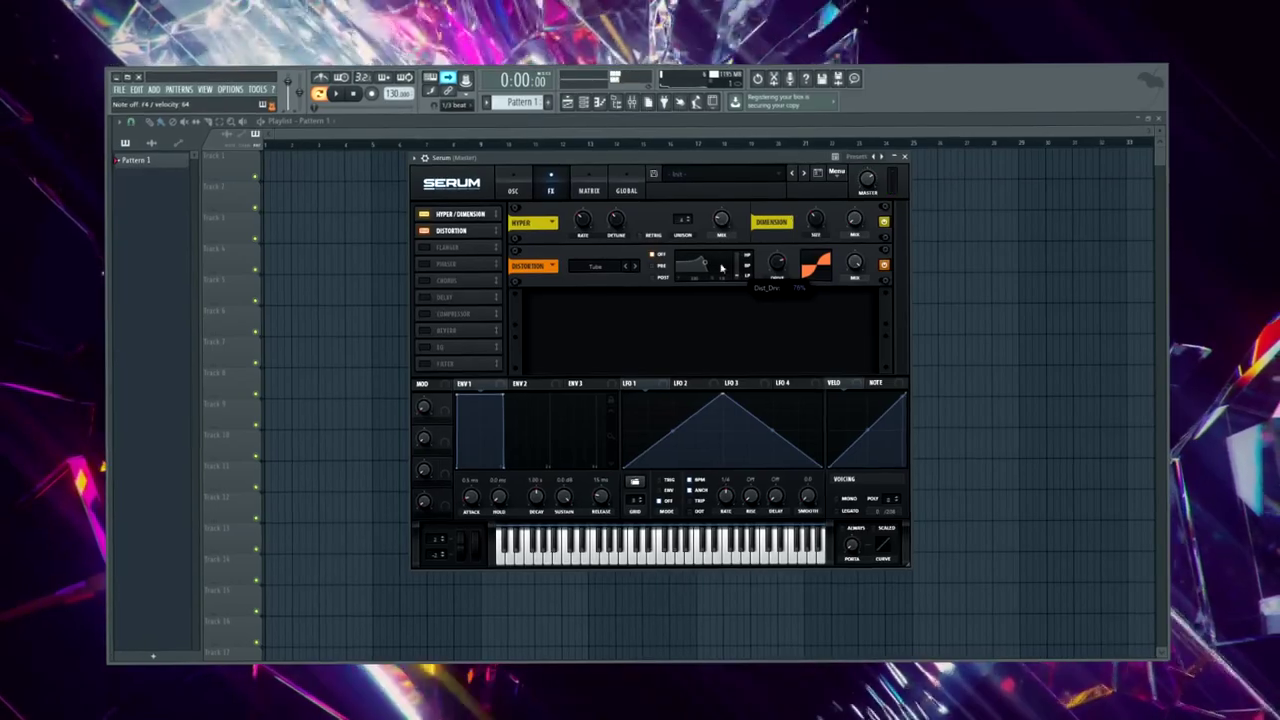
# - Step the distortion effect forward from the Tube type to try other distortion types
pyautogui.click(641, 267)
pyautogui.click(652, 266)
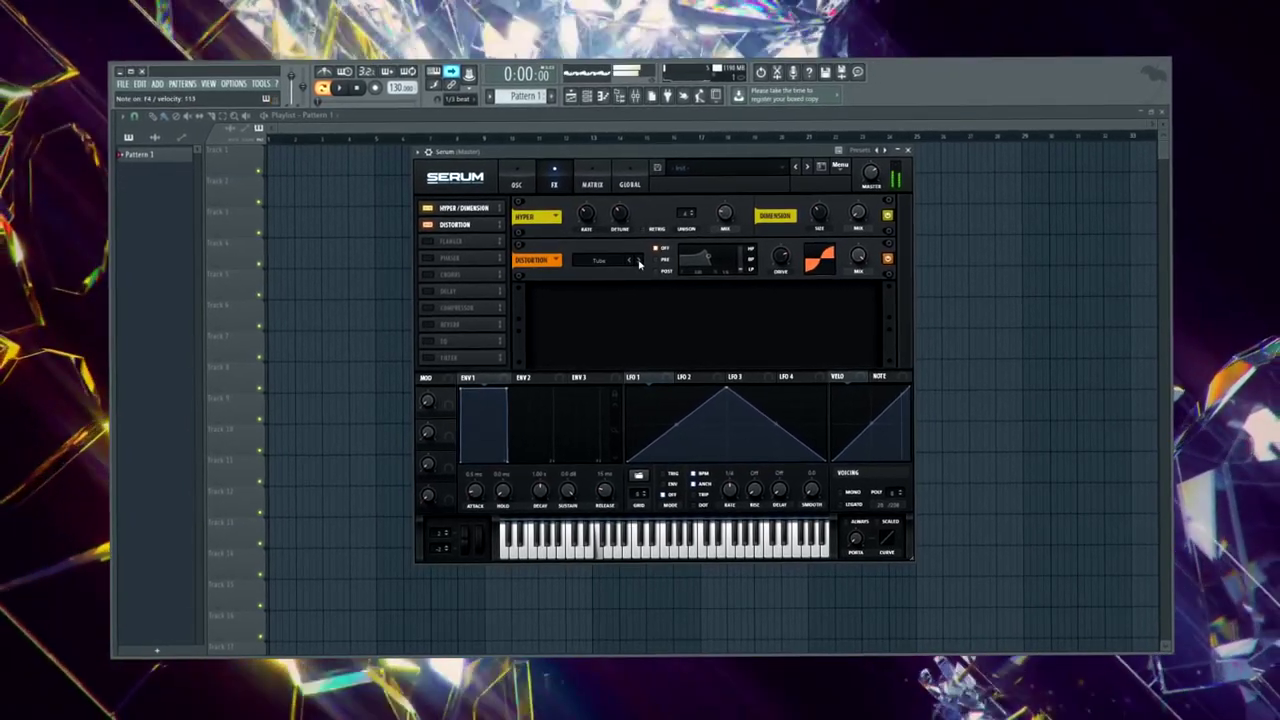
pyautogui.click(652, 266)
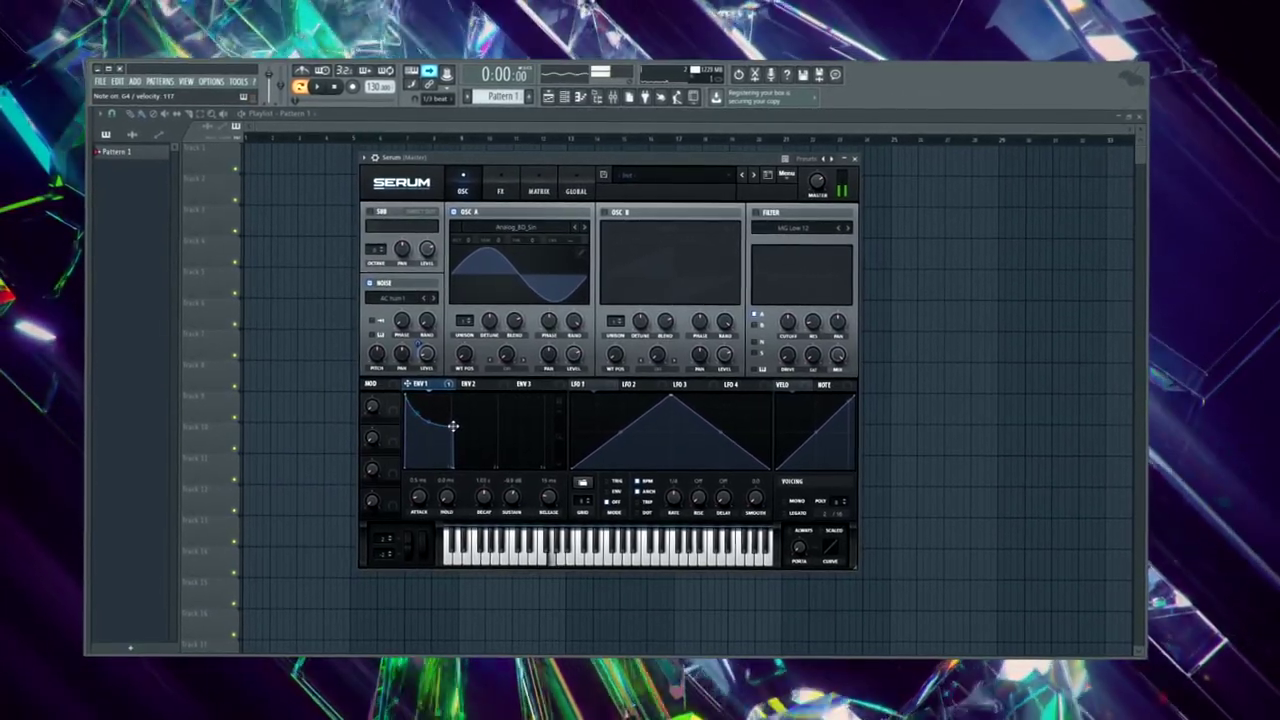
# - Raise Envelope 1's sustain, shorten its decay and adjust the noise level it modulates
pyautogui.moveTo(456, 428); pyautogui.dragTo(454, 403)
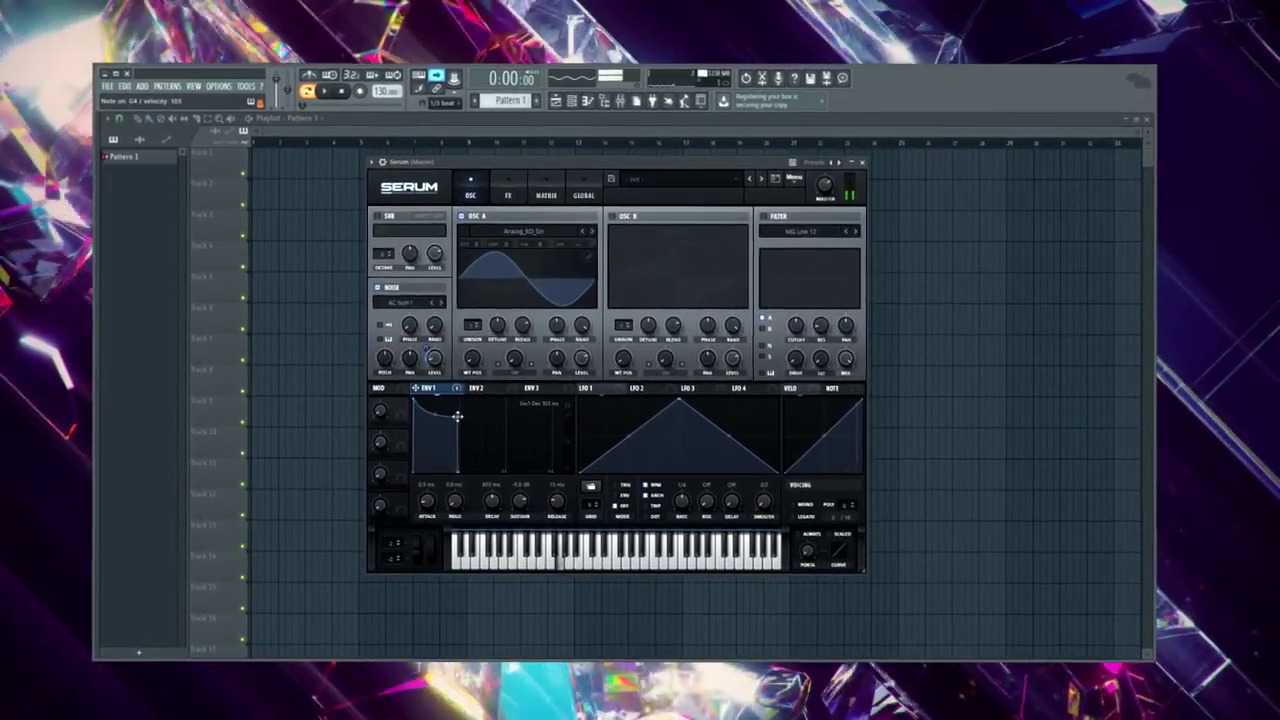
pyautogui.moveTo(455, 380); pyautogui.dragTo(457, 406)
pyautogui.moveTo(443, 352); pyautogui.dragTo(442, 360)
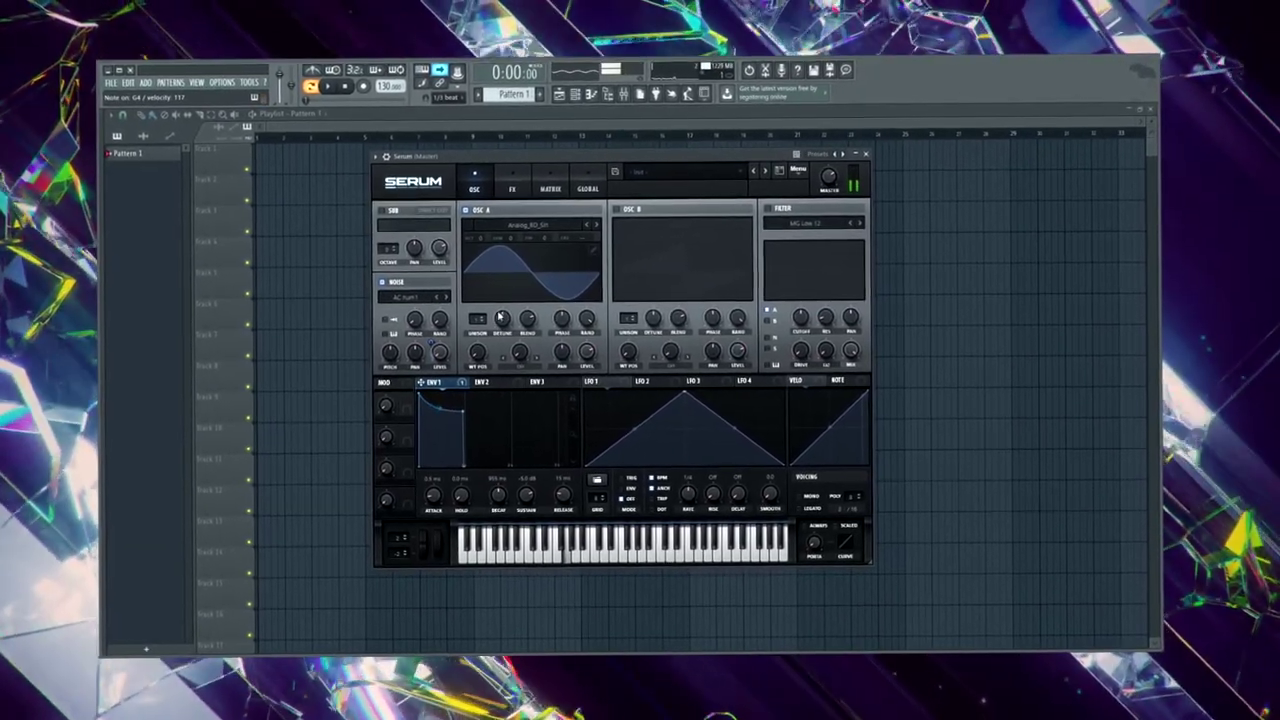
pyautogui.moveTo(463, 239); pyautogui.dragTo(464, 279)
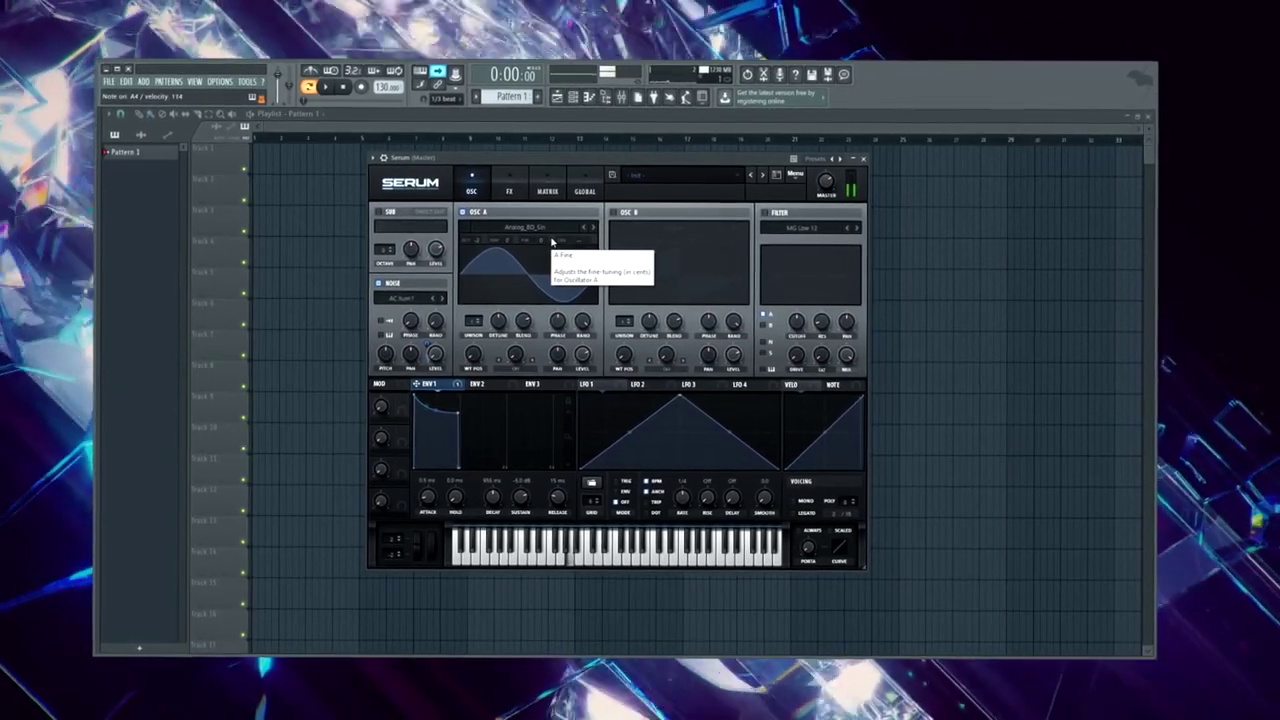
# - Enable the Distortion effect and a multiband Compressor on the sine patch, and raise the compressor gain
pyautogui.click(510, 192)
pyautogui.click(420, 230)
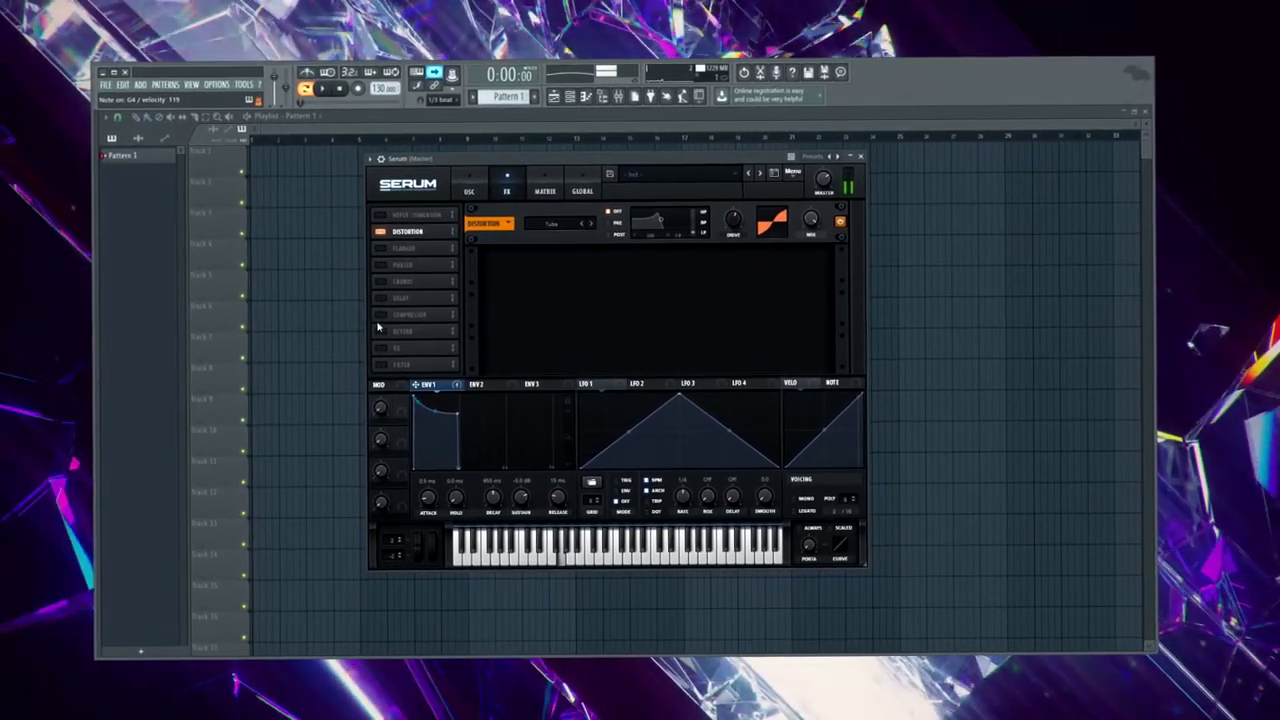
pyautogui.click(380, 316)
pyautogui.click(717, 275)
pyautogui.moveTo(683, 261); pyautogui.dragTo(665, 237)
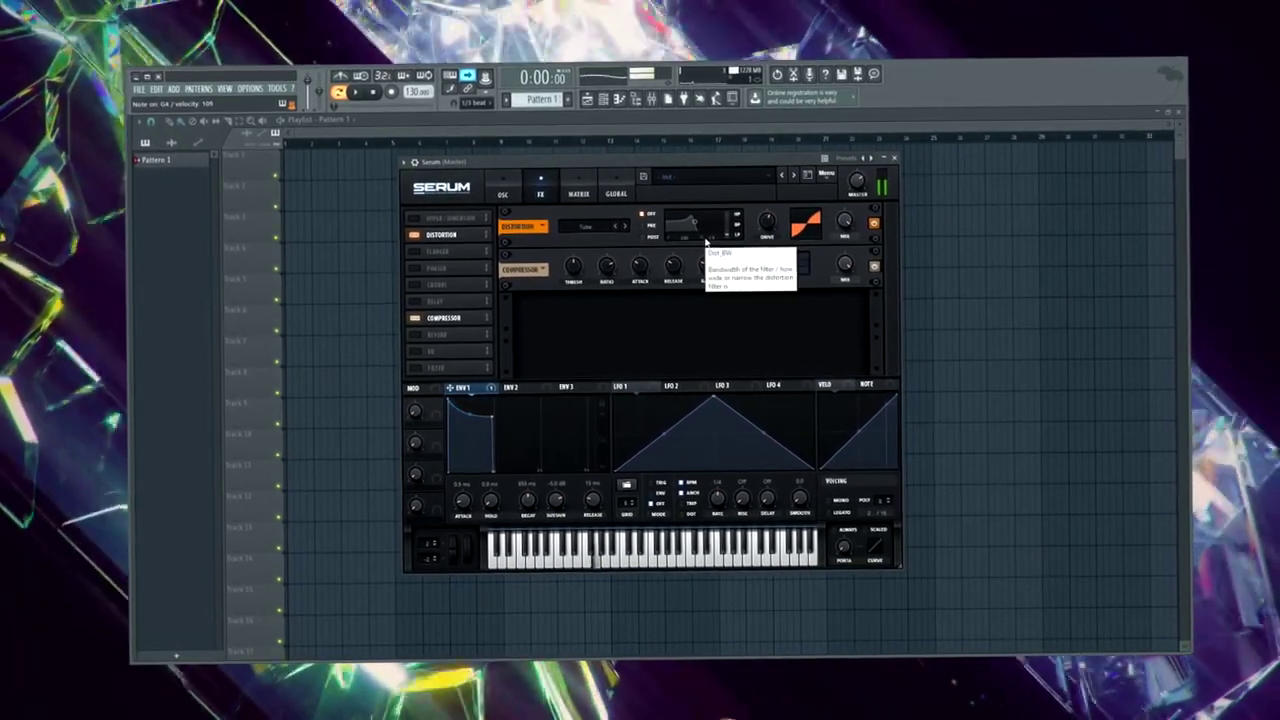
# - Return to the oscillator settings and reshape the Envelope 1 curve that drives the noise level
pyautogui.click(514, 194)
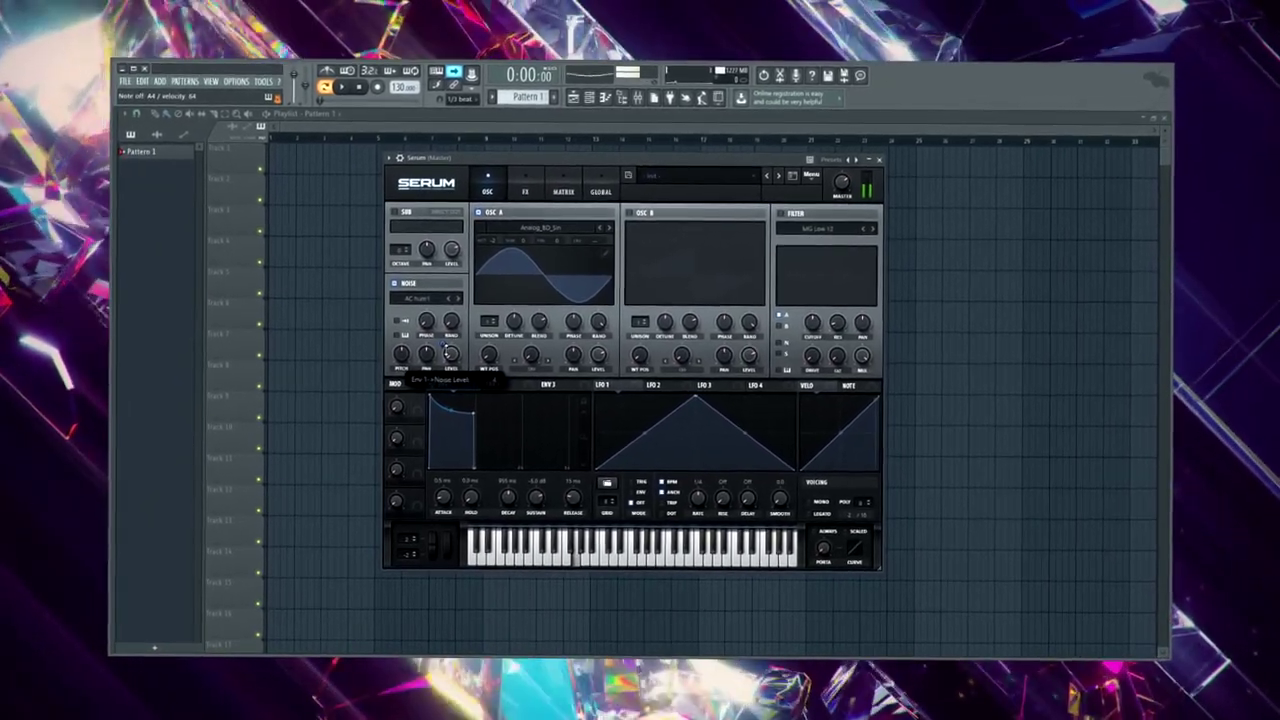
pyautogui.moveTo(452, 409); pyautogui.dragTo(469, 390)
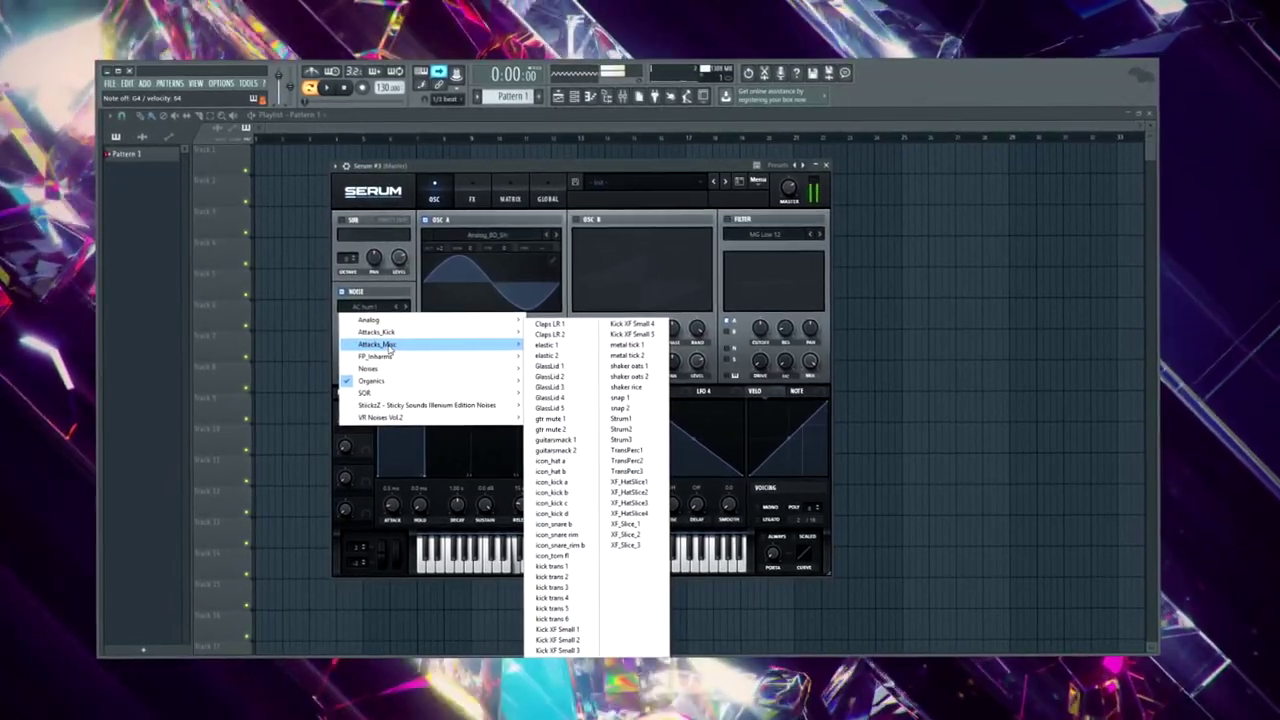
# - Load a GlassLid sample from Attacks_Misc as the noise source and set oscillator A to the Analog_BD_Sin wavetable
pyautogui.click(545, 387)
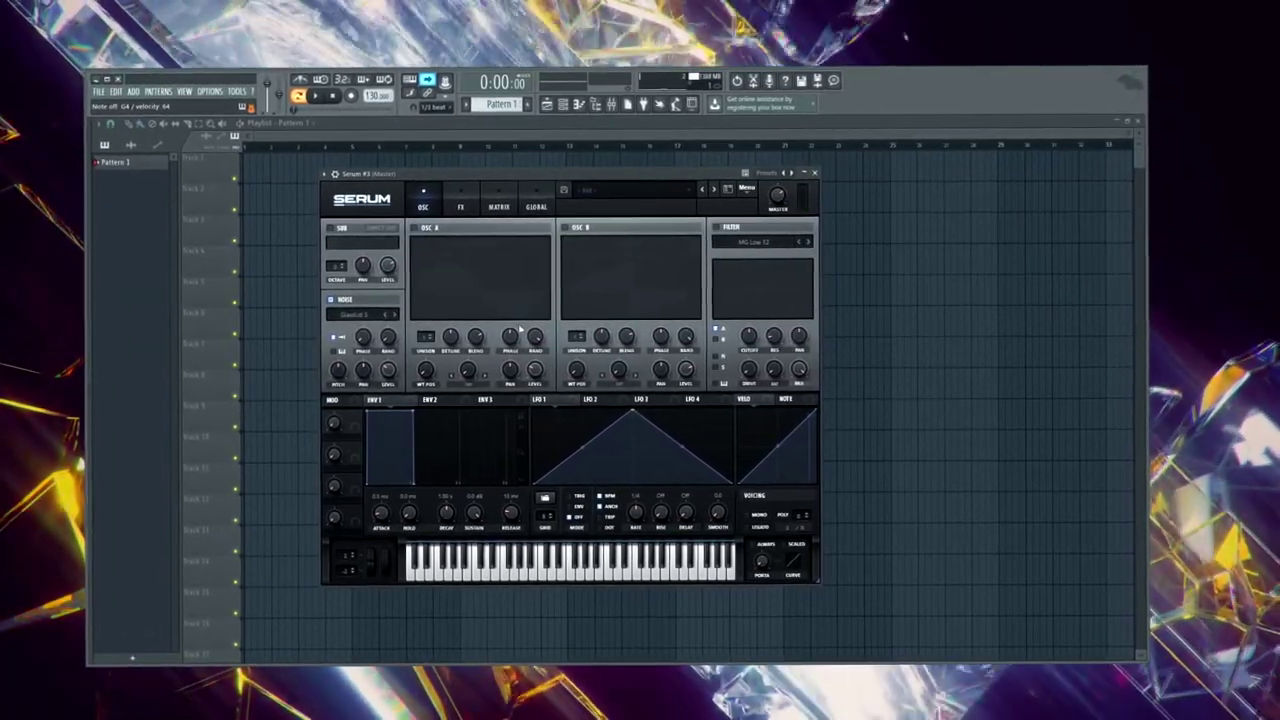
pyautogui.click(447, 242)
pyautogui.click(447, 242)
pyautogui.moveTo(541, 370)
pyautogui.moveTo(561, 370)
pyautogui.mouseDown()
pyautogui.moveTo(494, 437)
pyautogui.moveTo(550, 348)
pyautogui.mouseUp()
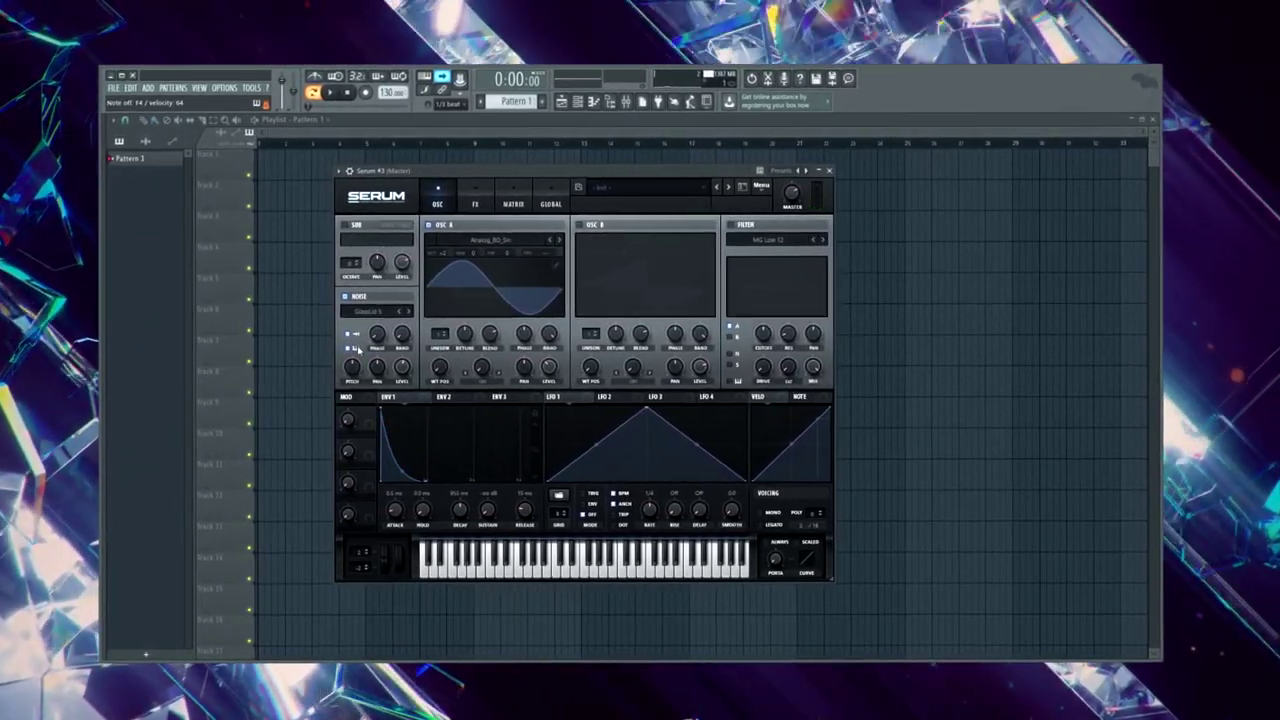
# - Enable the Hyper/Dimension, Chorus and multiband Compressor effects on the pluck patch, and raise the compressor gain
pyautogui.click(475, 202)
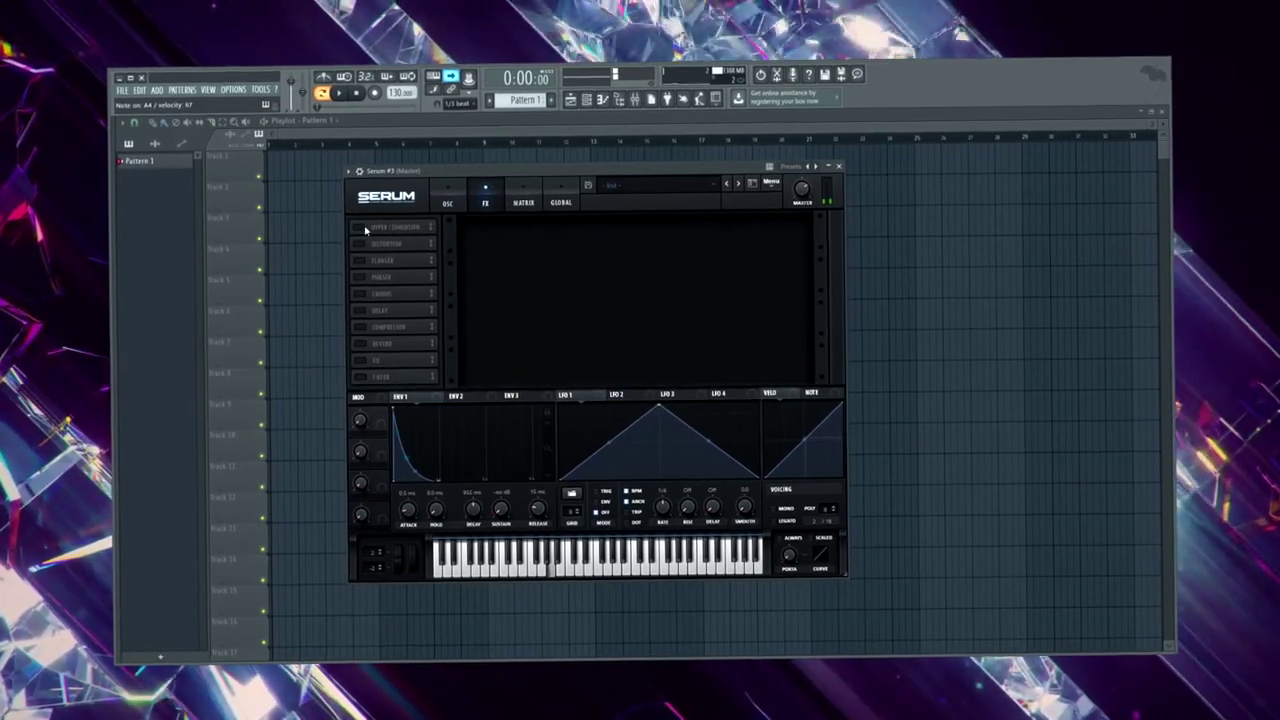
pyautogui.click(362, 228)
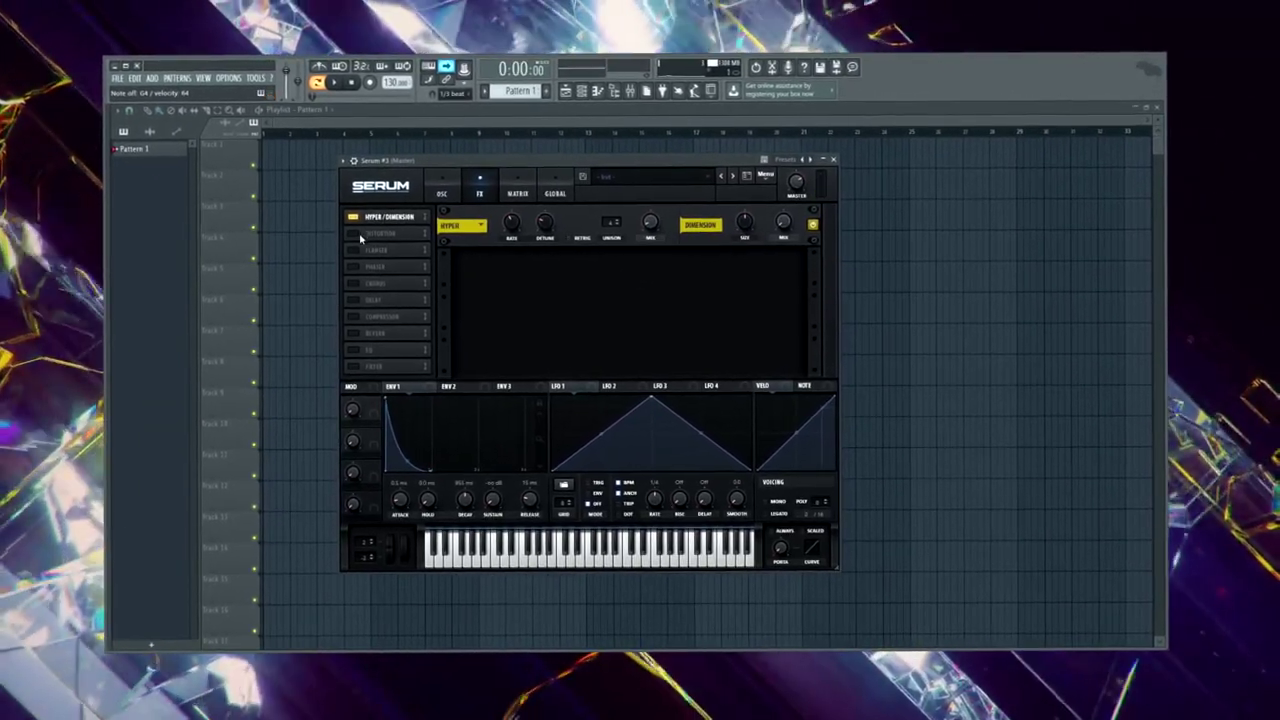
pyautogui.click(358, 284)
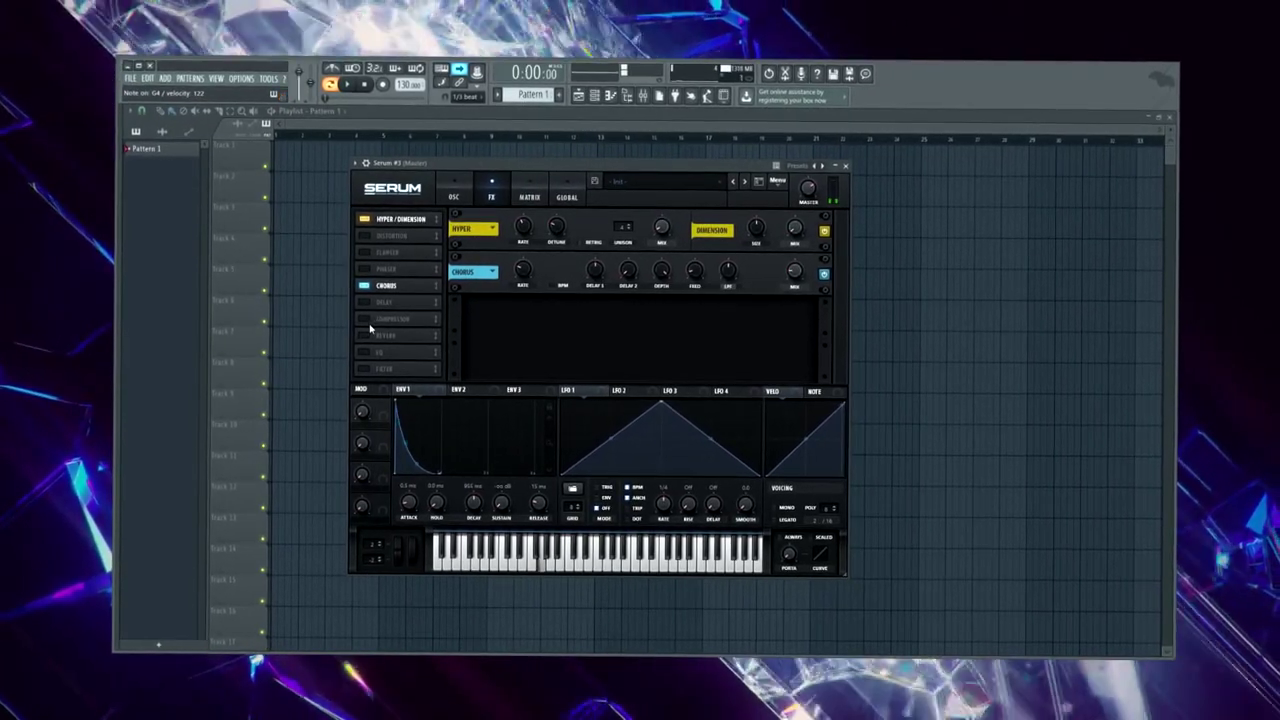
pyautogui.click(367, 319)
pyautogui.moveTo(678, 311); pyautogui.dragTo(687, 275)
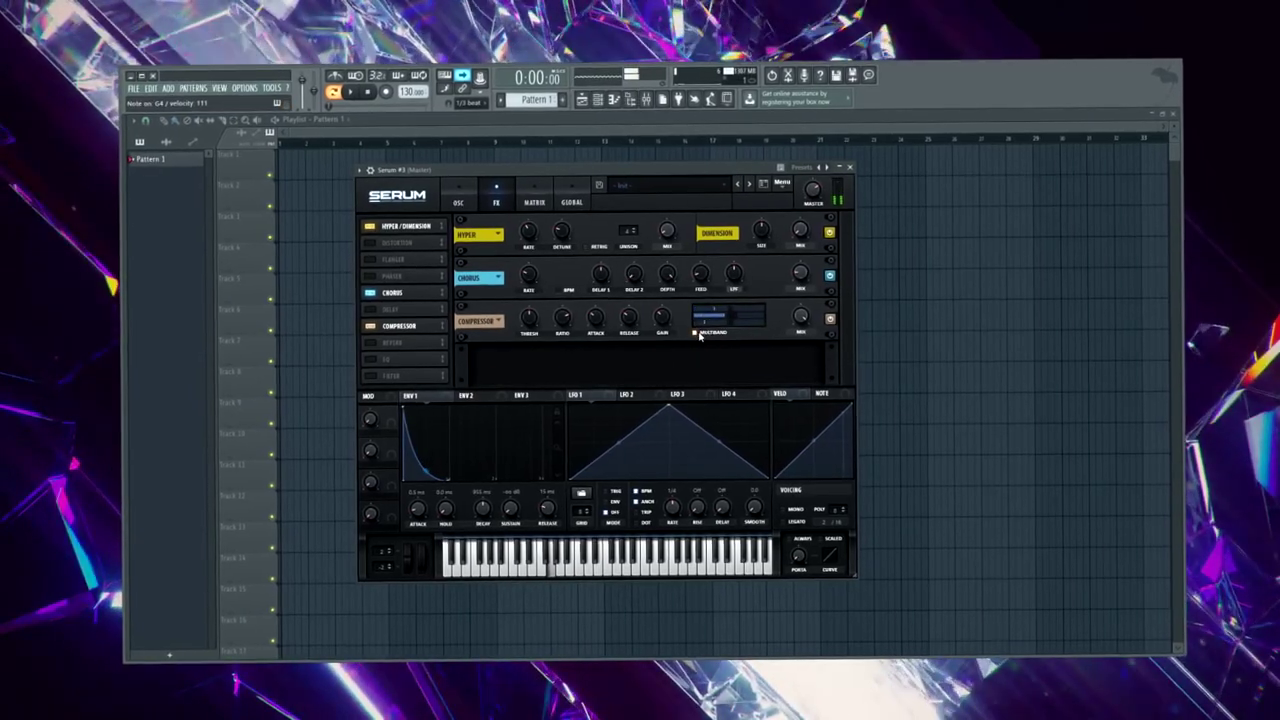
pyautogui.click(359, 312)
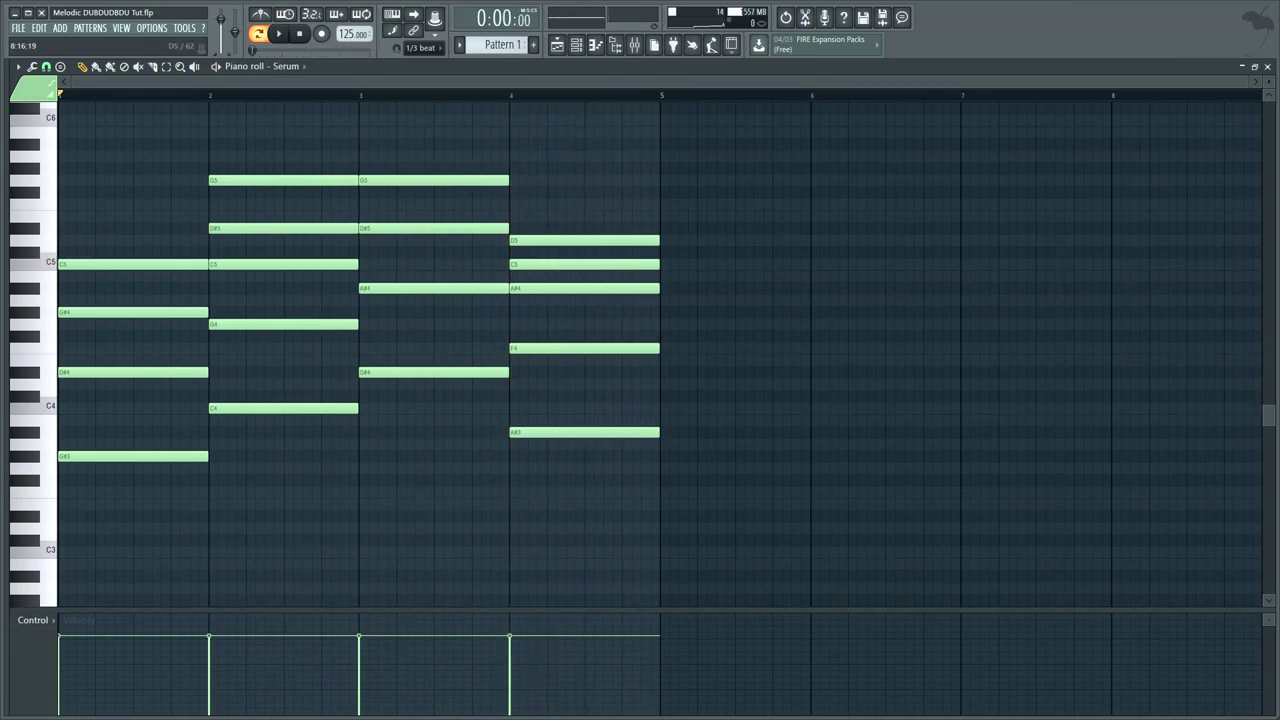
# - Play back the Serum chords in Pattern 1, the Dynamic Guitars notes in Pattern 4 and the background lead in Pattern 3
pyautogui.press('space')
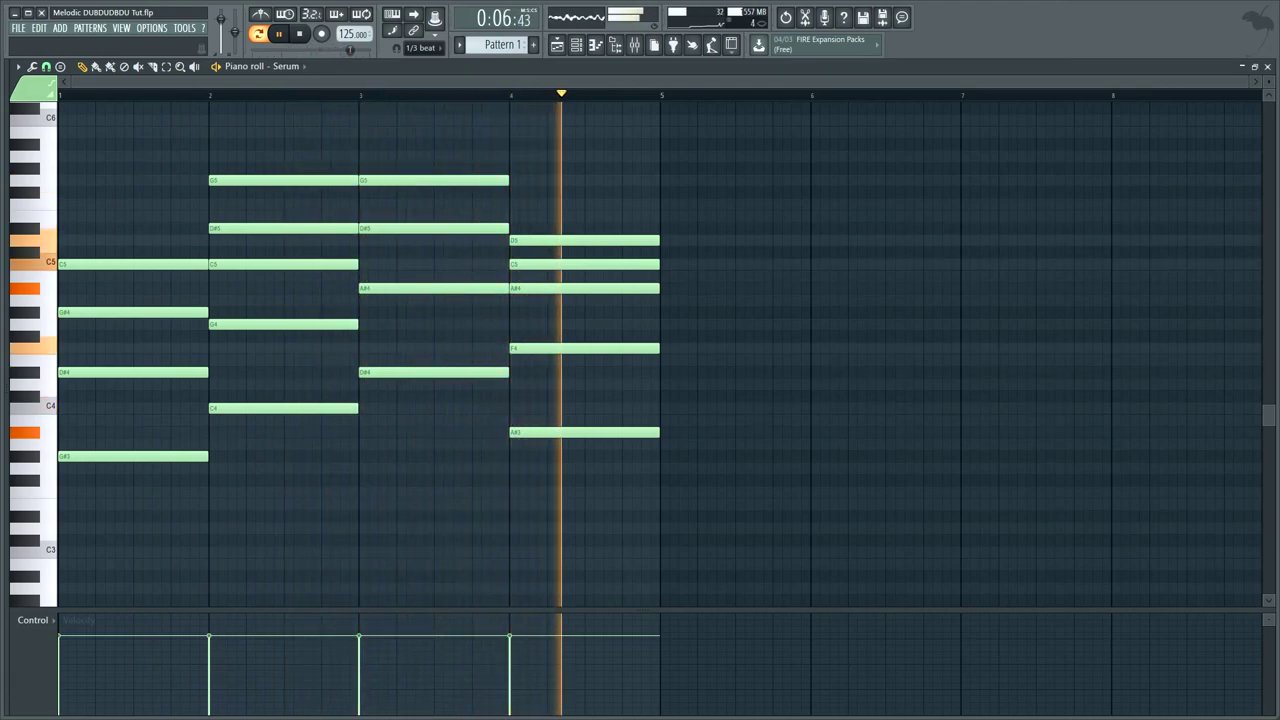
pyautogui.press('space')
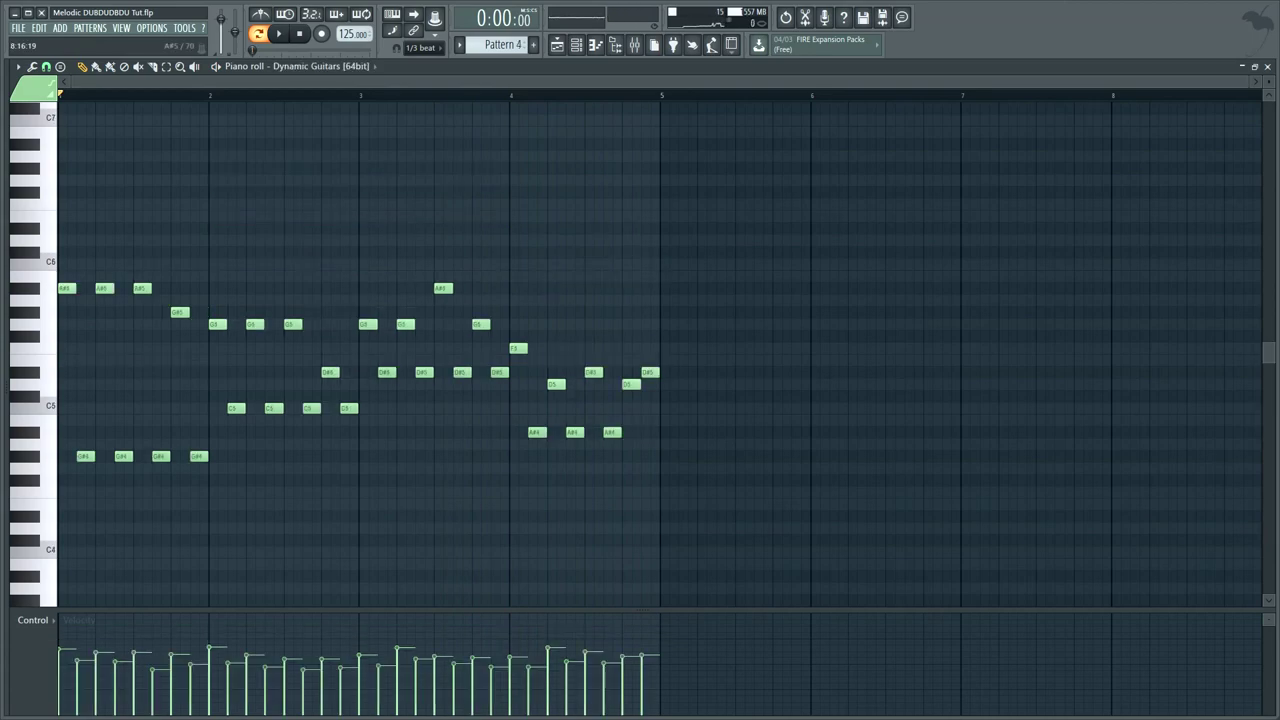
pyautogui.press('space')
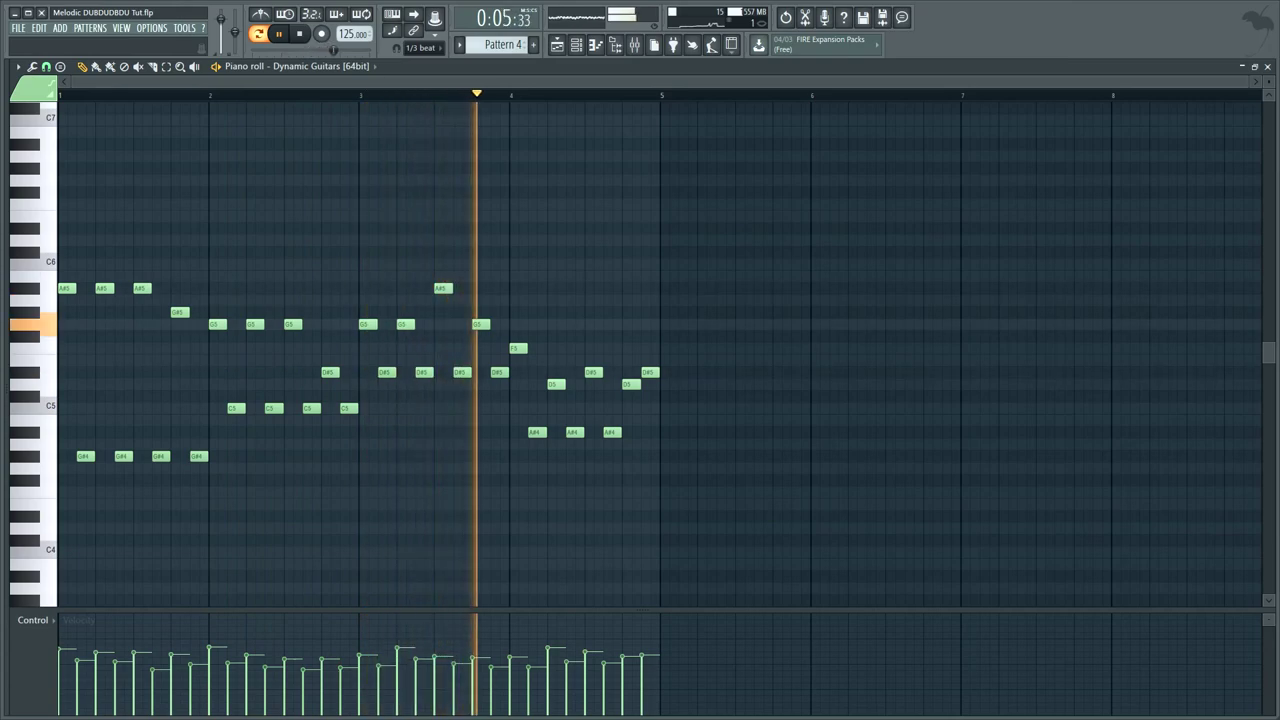
pyautogui.press('space')
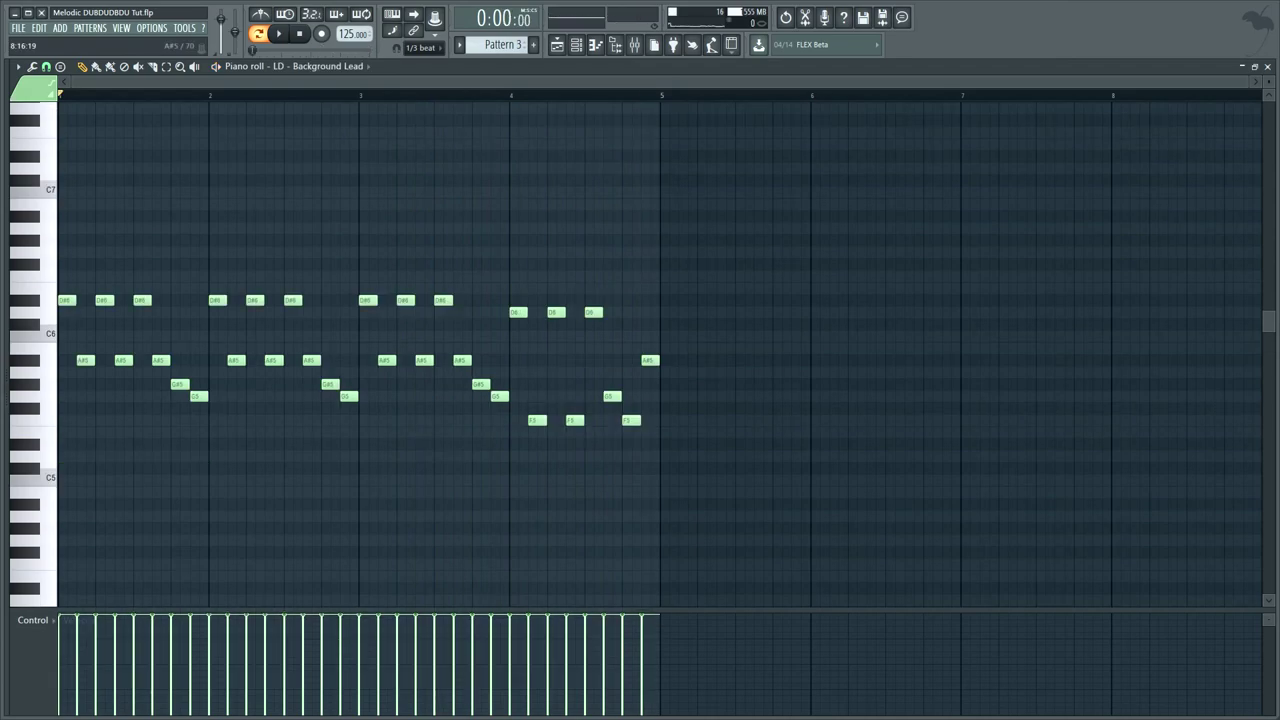
pyautogui.press('space')
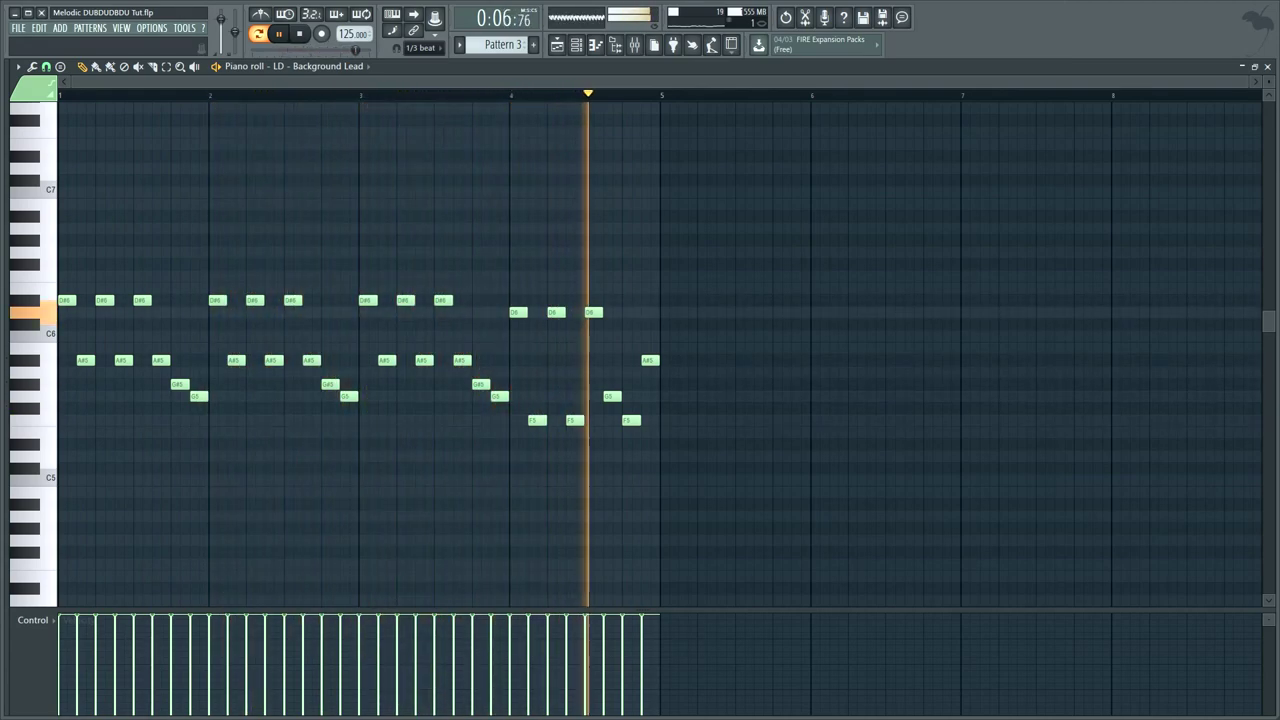
pyautogui.press('space')
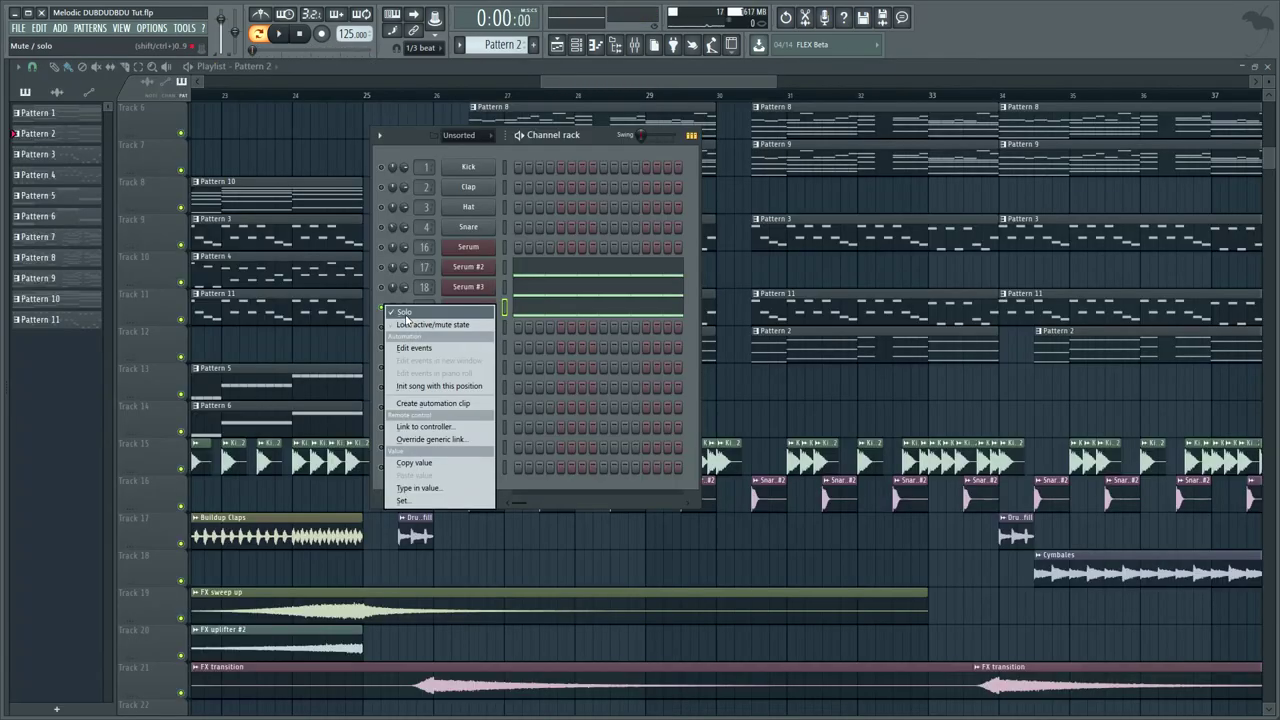
# - Take the Serum #4 channel out of solo, play Pattern 2 with all its layers and close the channel rack
pyautogui.click(408, 313)
pyautogui.press('space')
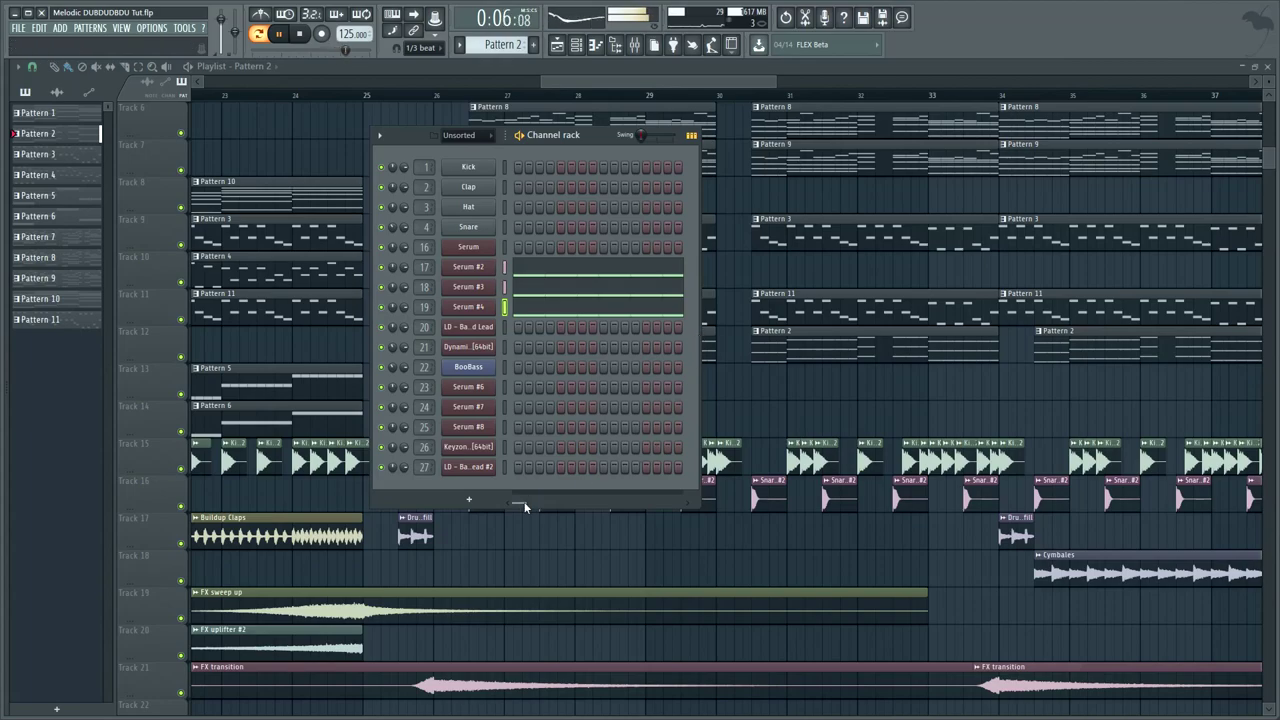
pyautogui.press('F6')
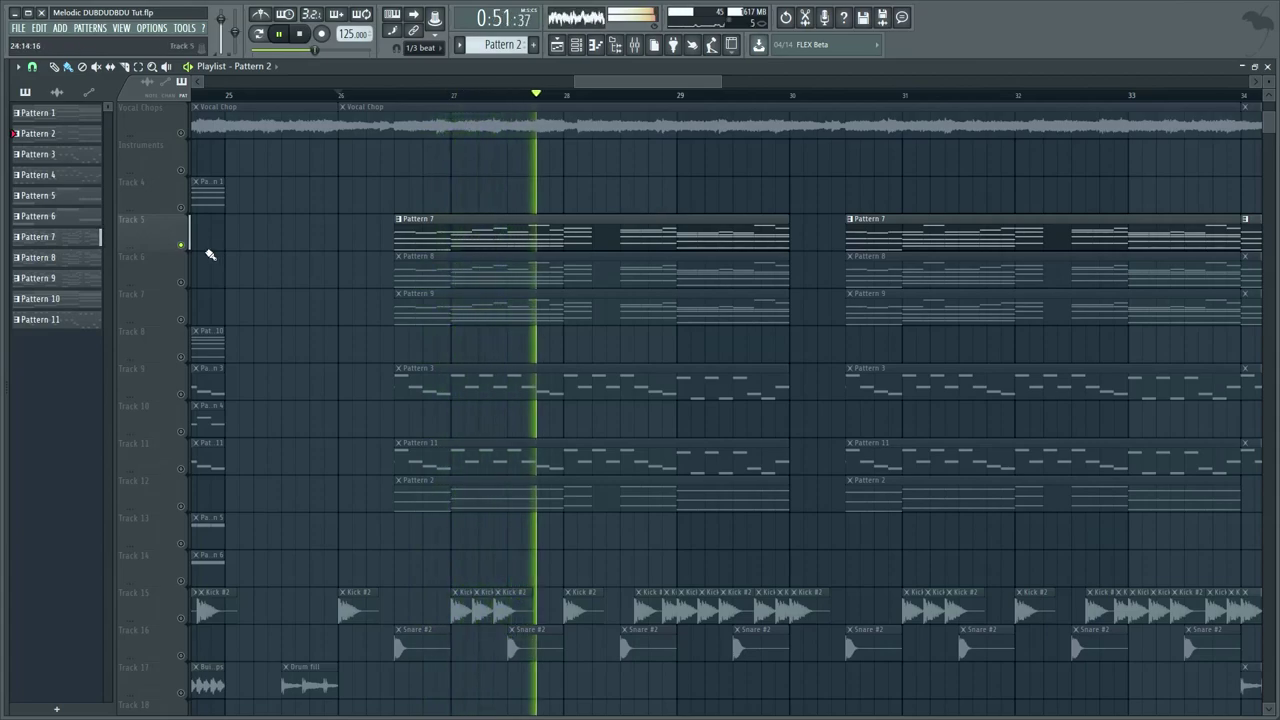
# - Solo Track 6 and Track 7 in turn, and unmute Tracks 6 and 5 to hear the three drop chord layers together
pyautogui.rightClick(181, 283)
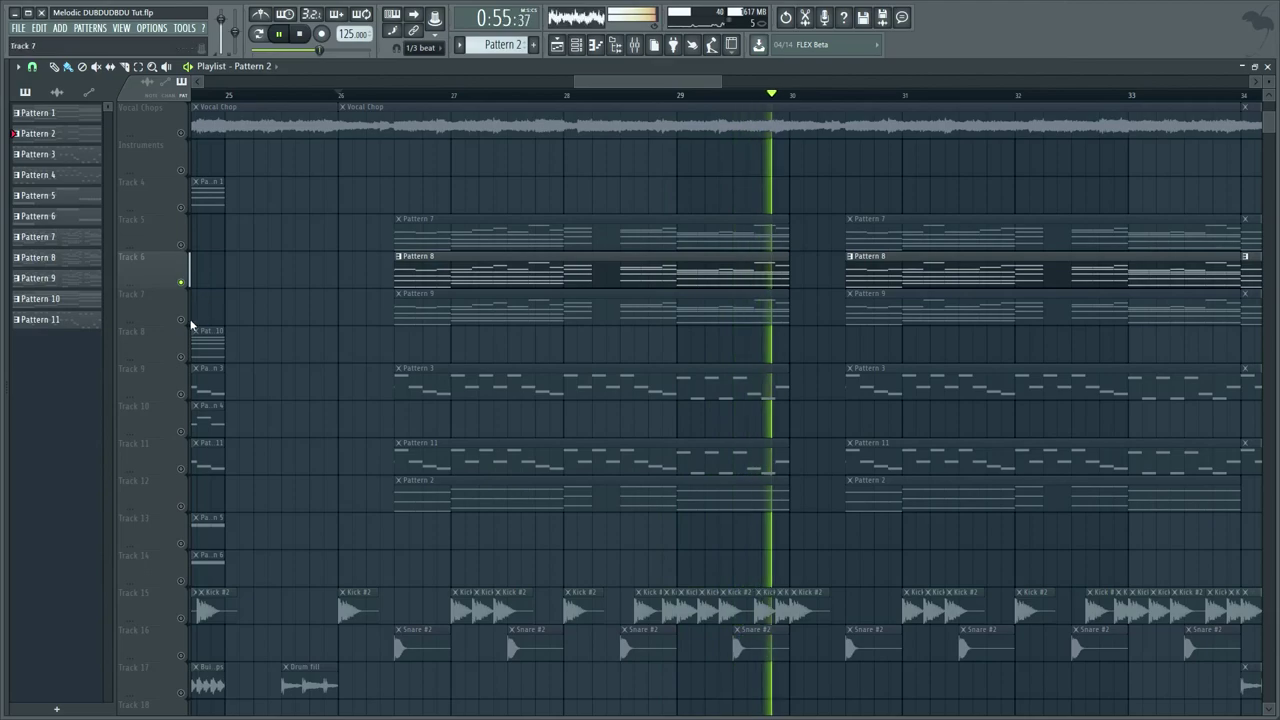
pyautogui.rightClick(181, 320)
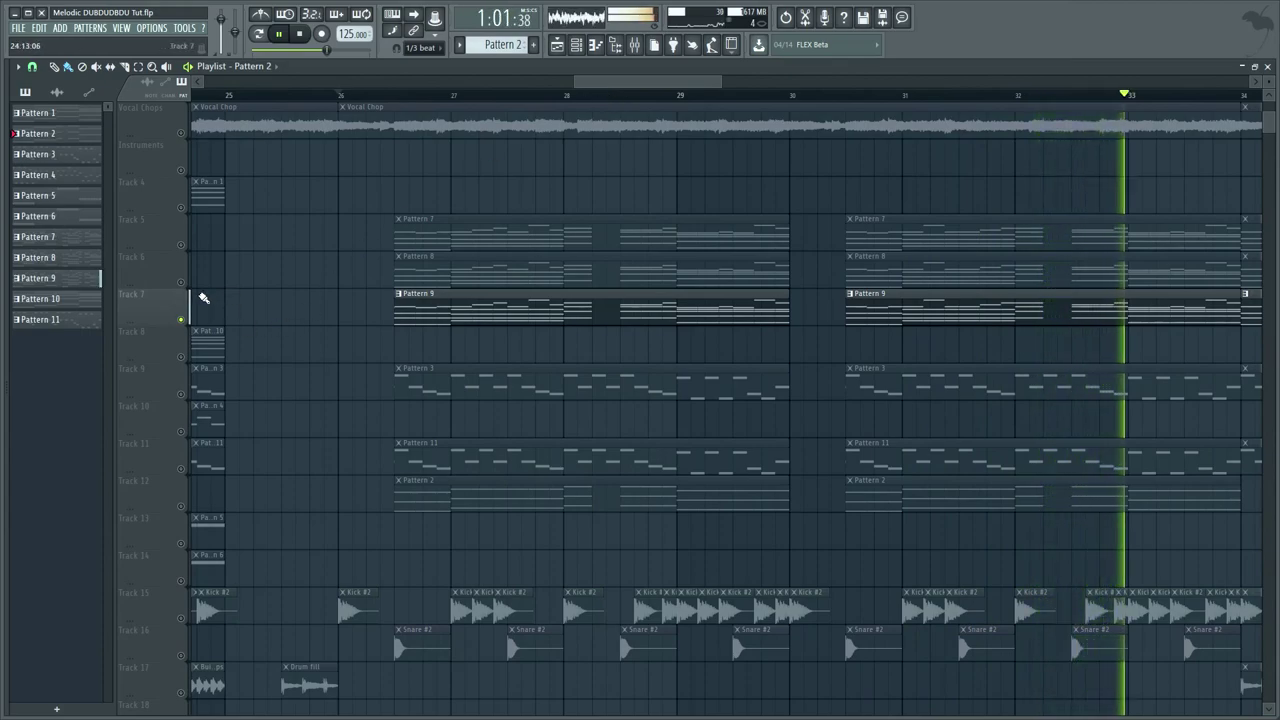
pyautogui.click(182, 285)
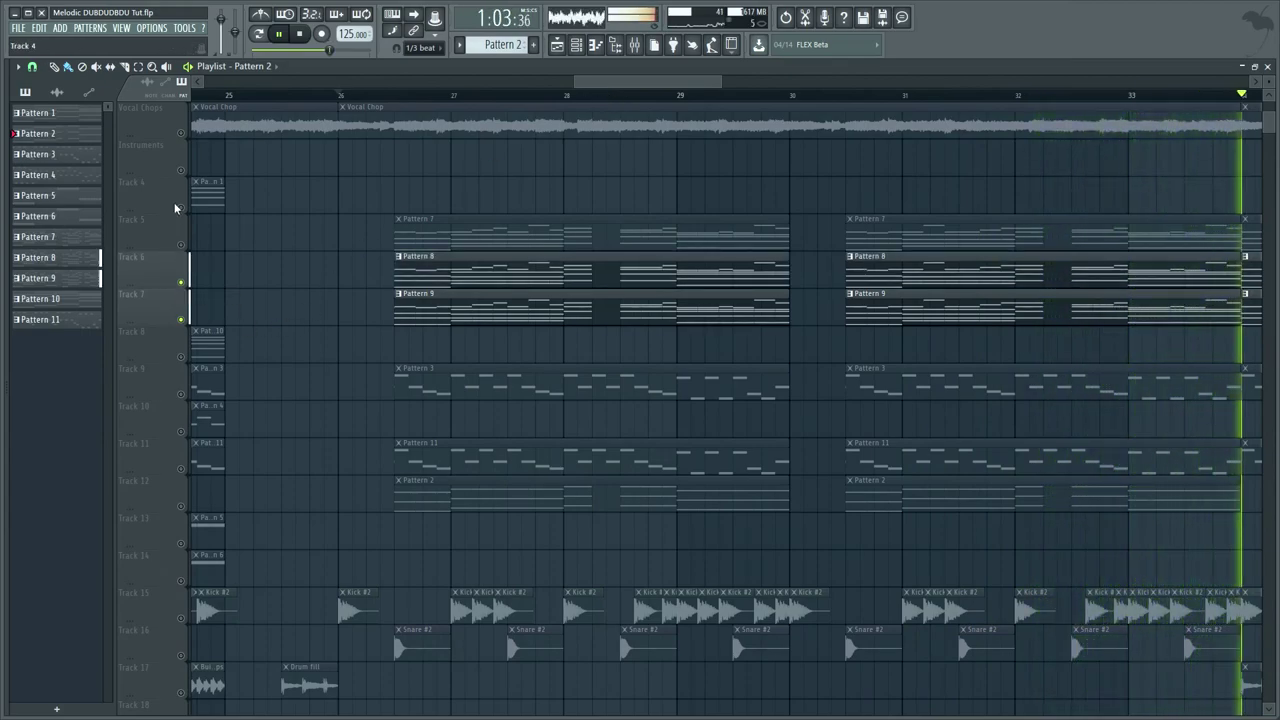
pyautogui.click(182, 245)
pyautogui.scroll(-3, 366, 103)
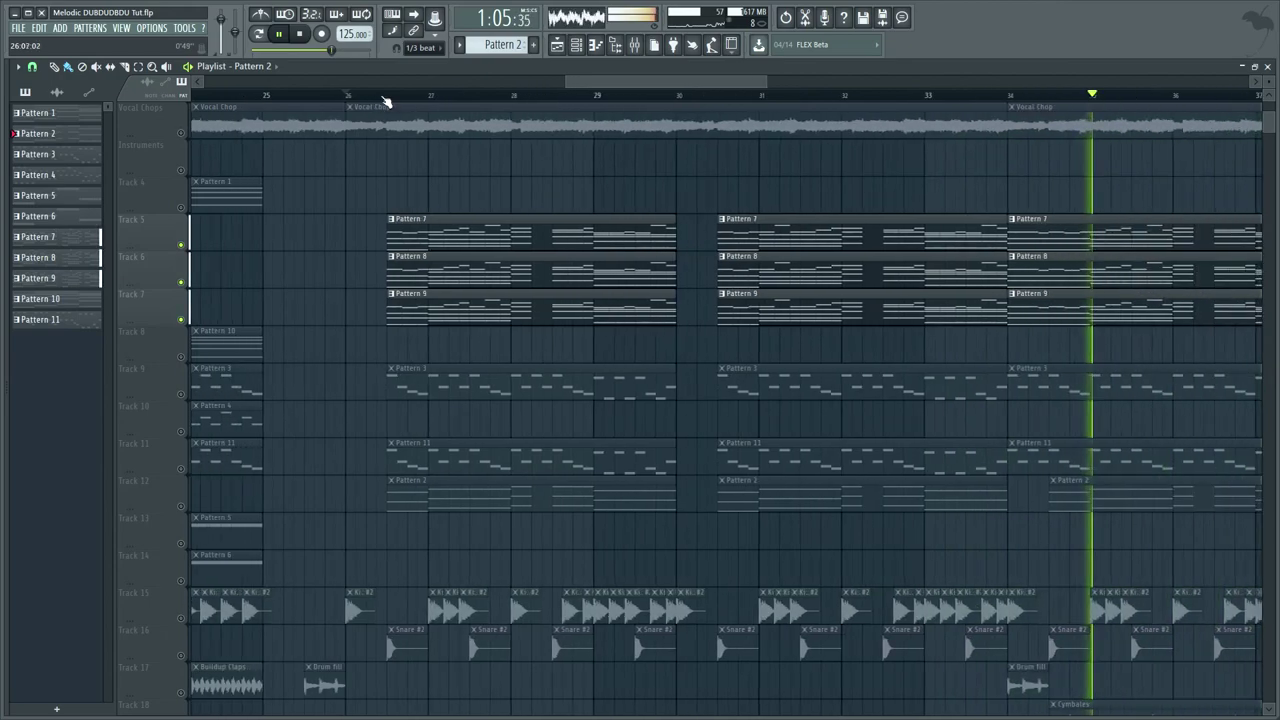
pyautogui.moveTo(633, 77); pyautogui.dragTo(747, 84)
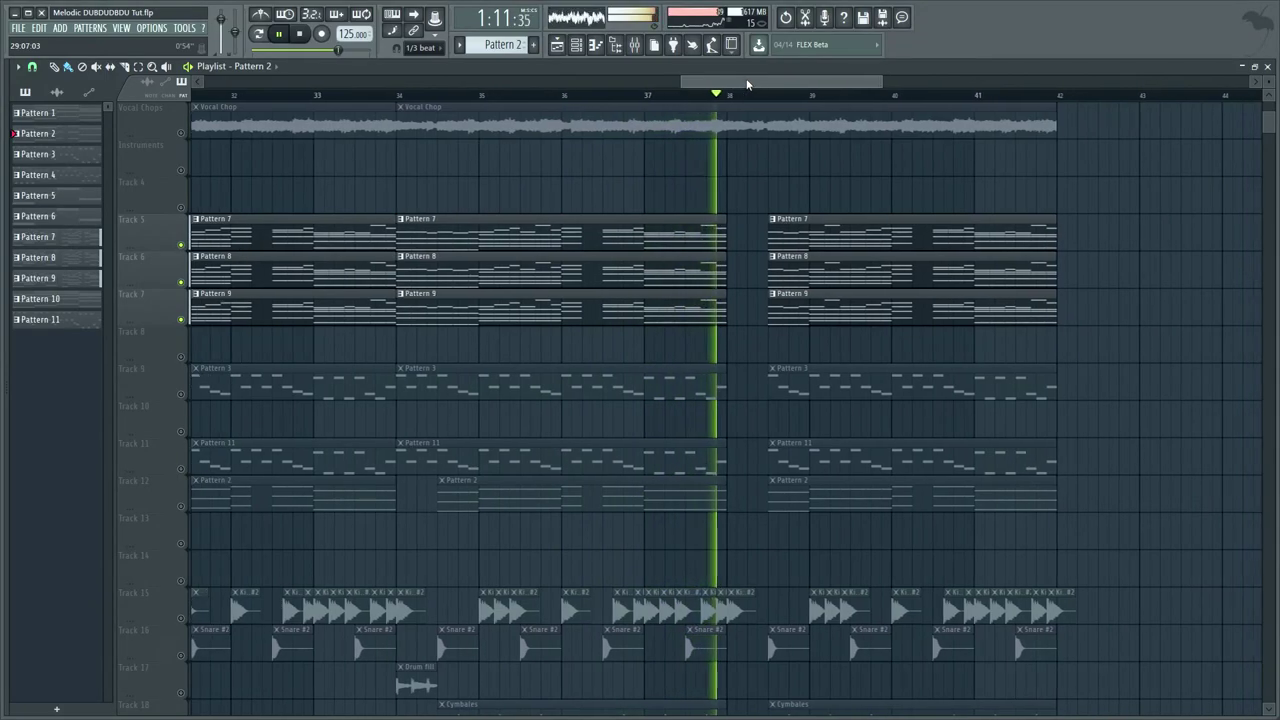
pyautogui.press('space')
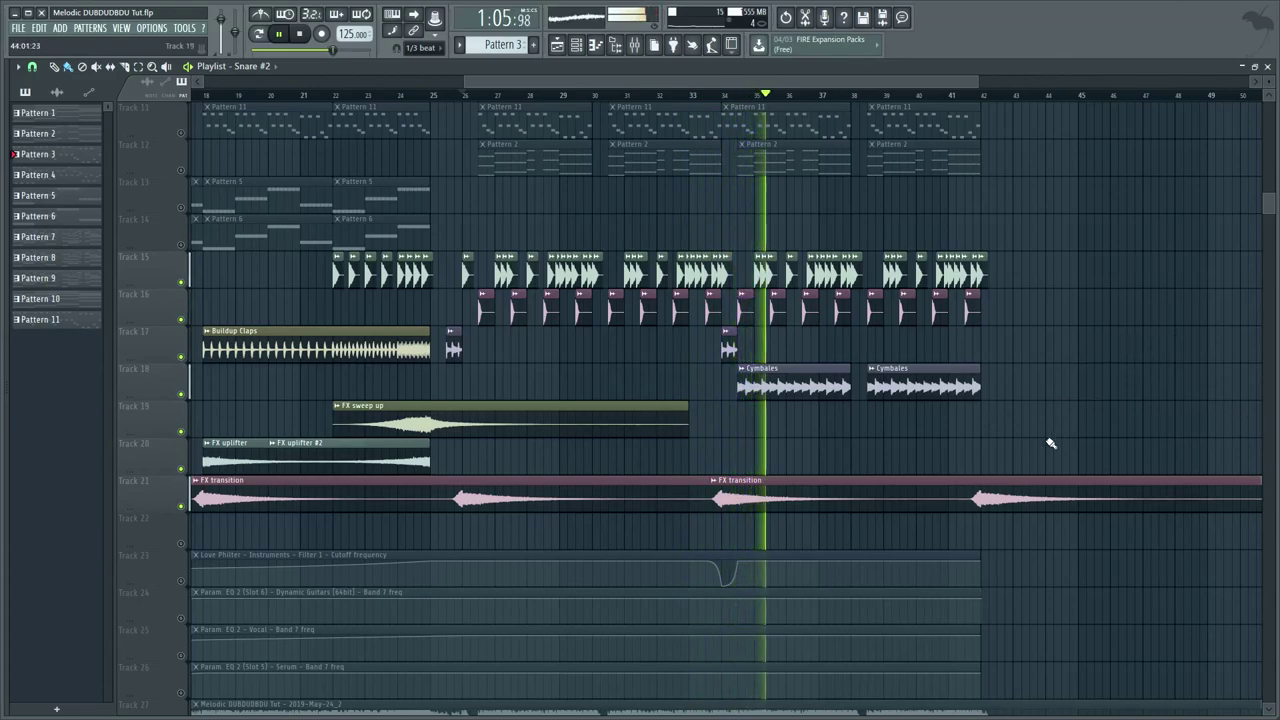
# - Review the arrangement around the drum and FX clips on Tracks 15 to 21 during playback, and stop it
pyautogui.scroll(5, 1090, 391)
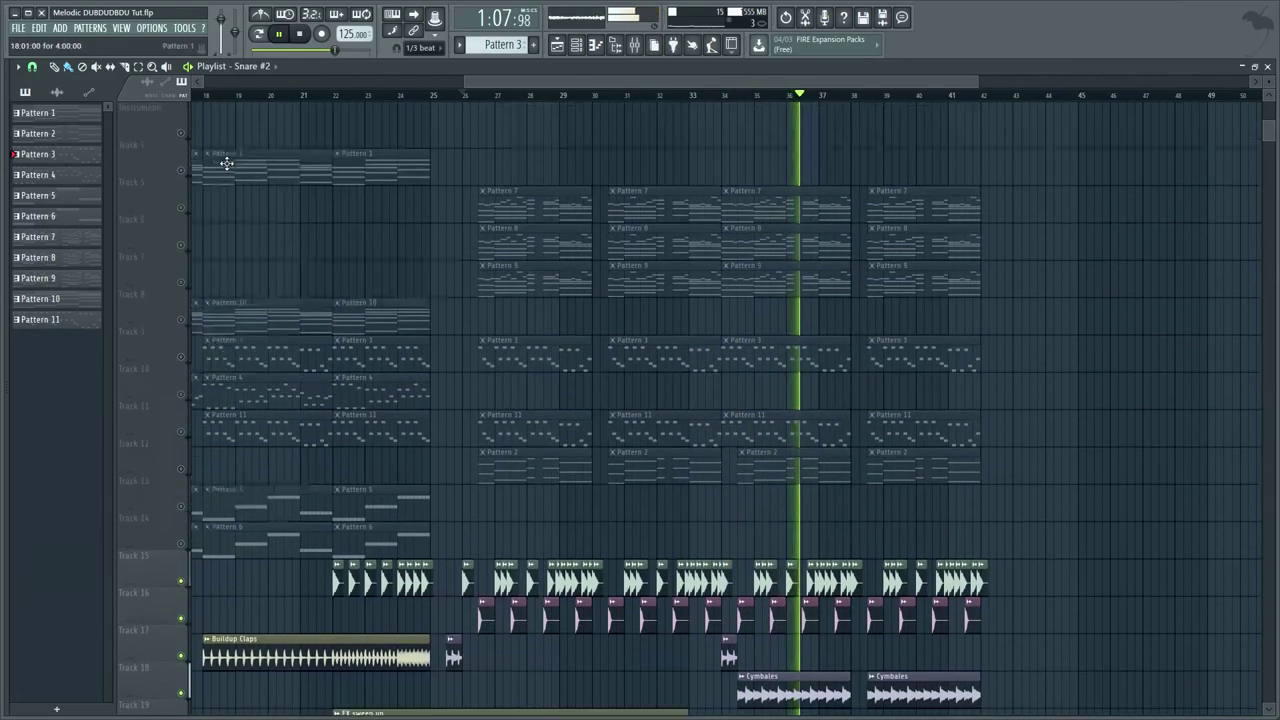
pyautogui.scroll(-5, 1157, 414)
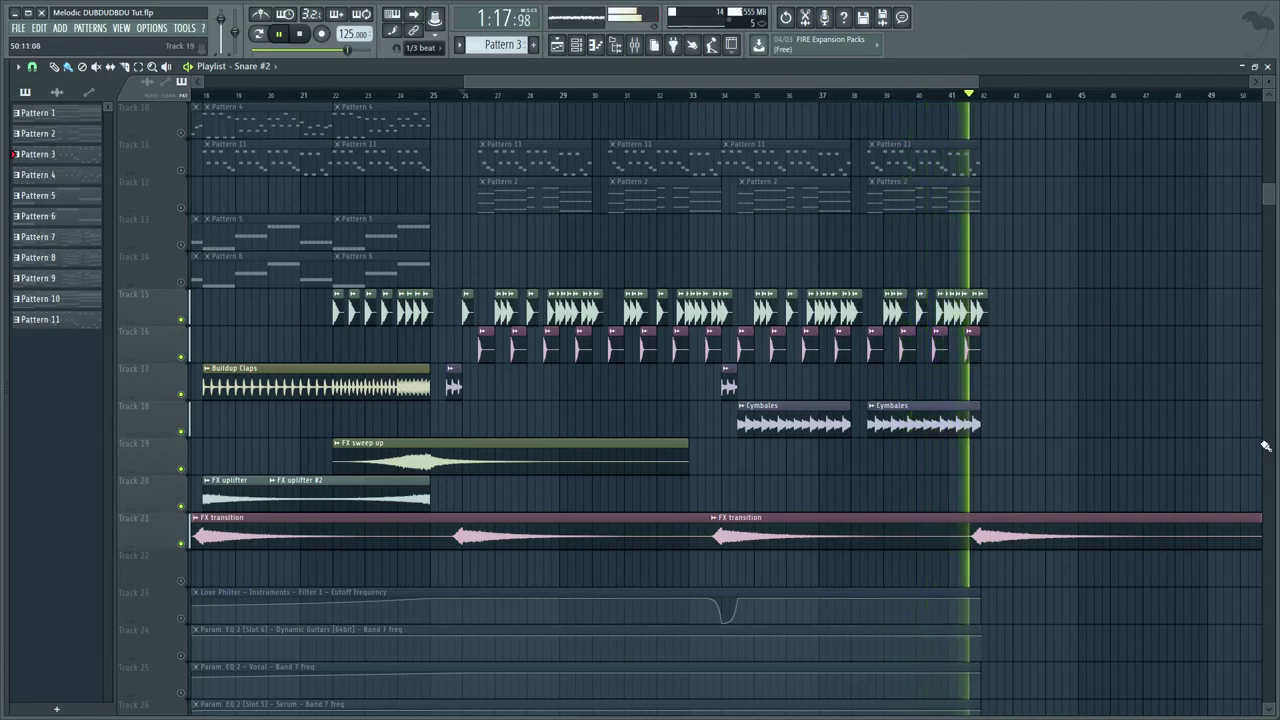
pyautogui.press('space')
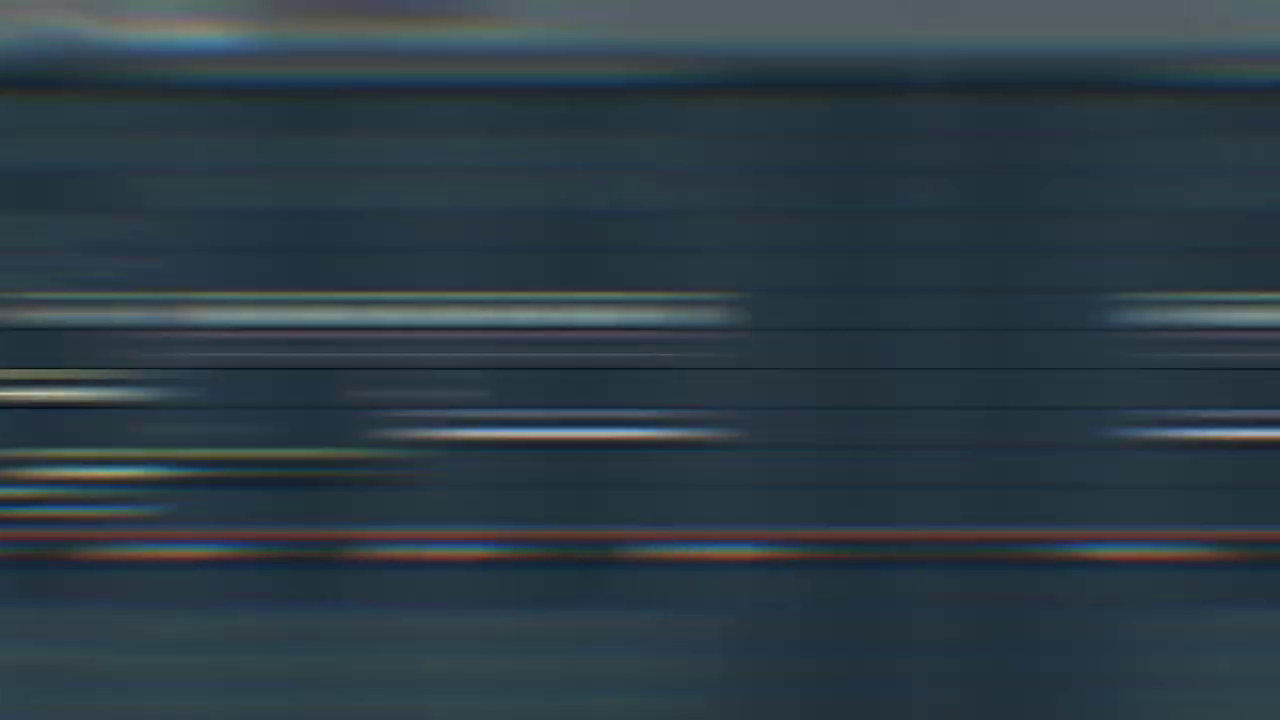